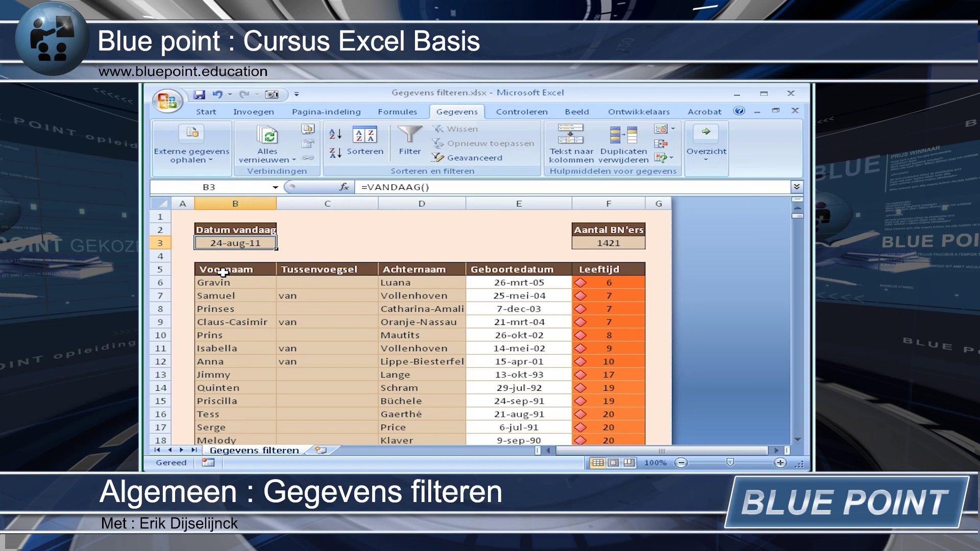
- Look over the first names and ages, check the age formula in F7, and scroll the list
{"action": "left_click_drag", "start_coordinate": [217, 282], "coordinate": [419, 321]}
{"action": "left_click_drag", "start_coordinate": [540, 287], "coordinate": [542, 309]}
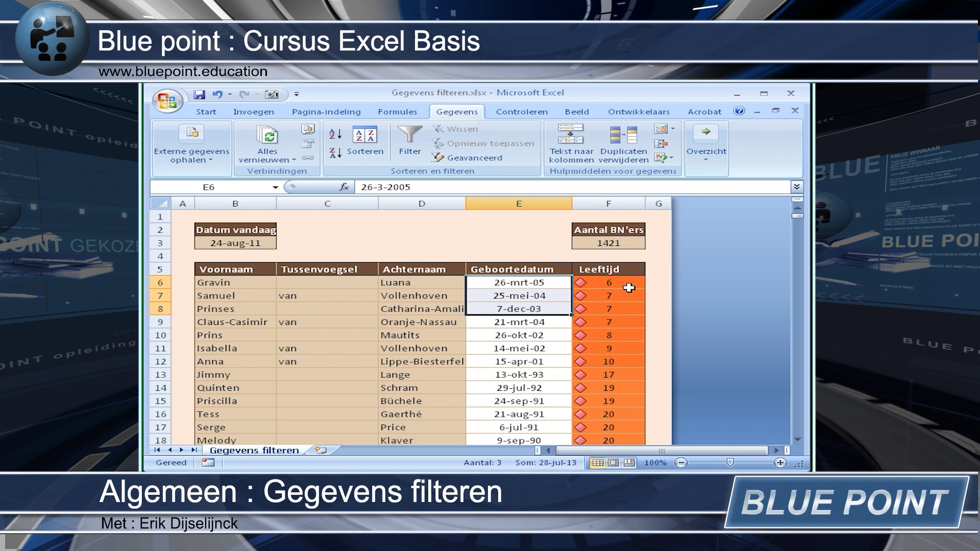
{"action": "left_click_drag", "start_coordinate": [628, 286], "coordinate": [618, 308]}
{"action": "left_click", "coordinate": [610, 297]}
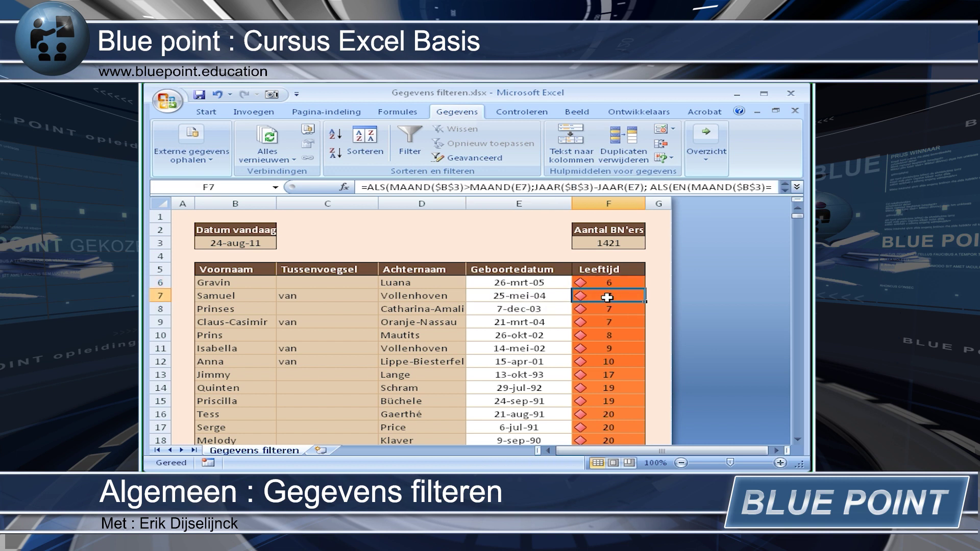
{"action": "scroll", "coordinate": [606, 297], "scroll_direction": "down", "scroll_amount": 2}
{"action": "scroll", "coordinate": [619, 322], "scroll_direction": "down", "scroll_amount": 2}
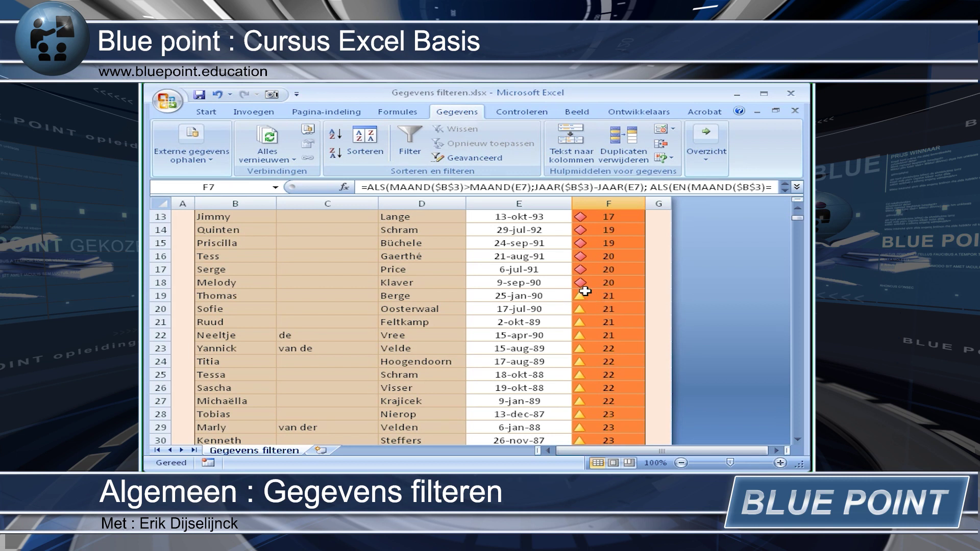
{"action": "mouse_move", "coordinate": [799, 218]}
{"action": "left_mouse_down"}
{"action": "mouse_move", "coordinate": [794, 401]}
{"action": "mouse_move", "coordinate": [793, 220]}
{"action": "left_mouse_up"}
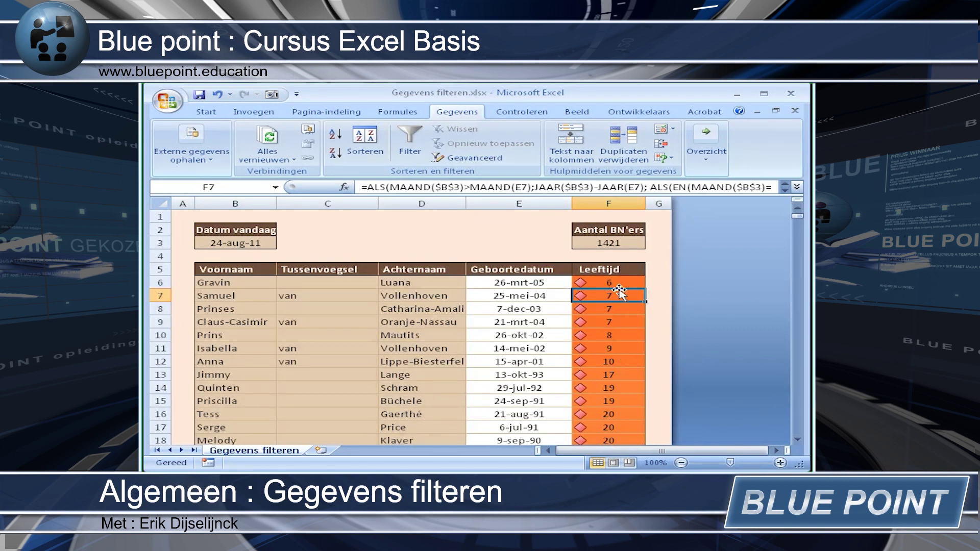
{"action": "left_click_drag", "start_coordinate": [797, 220], "coordinate": [776, 439]}
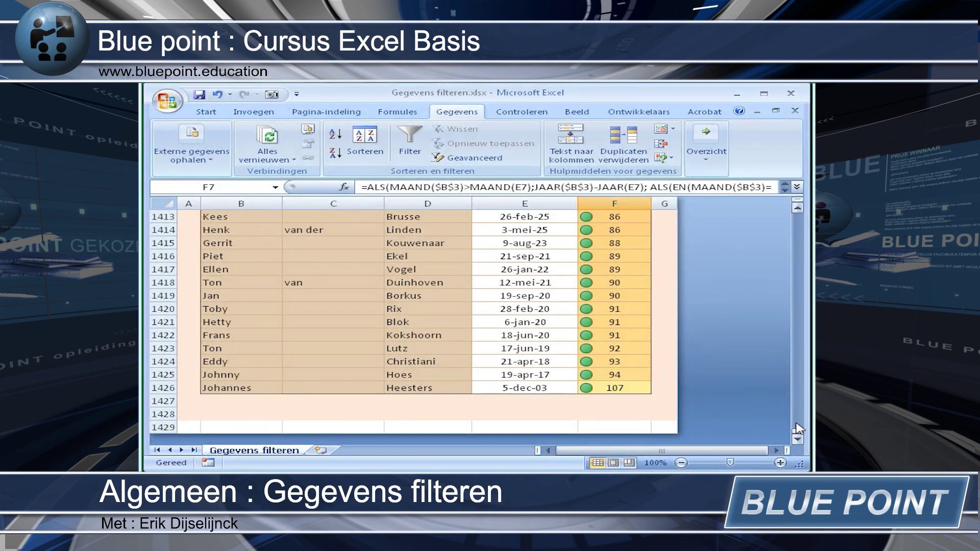
{"action": "left_click_drag", "start_coordinate": [797, 433], "coordinate": [757, 217]}
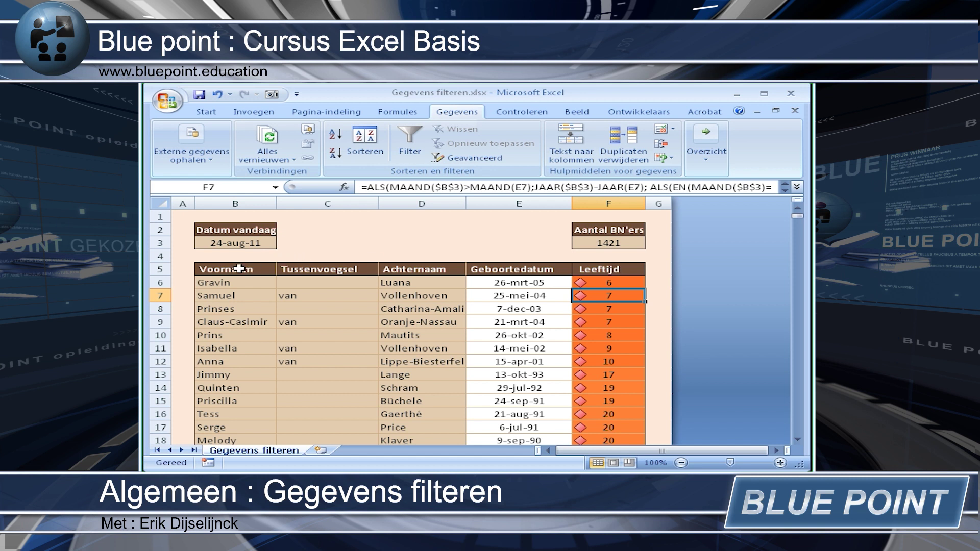
- Sort all data rows from B6 down by Voornaam, A to Z
{"action": "left_click", "coordinate": [217, 281]}
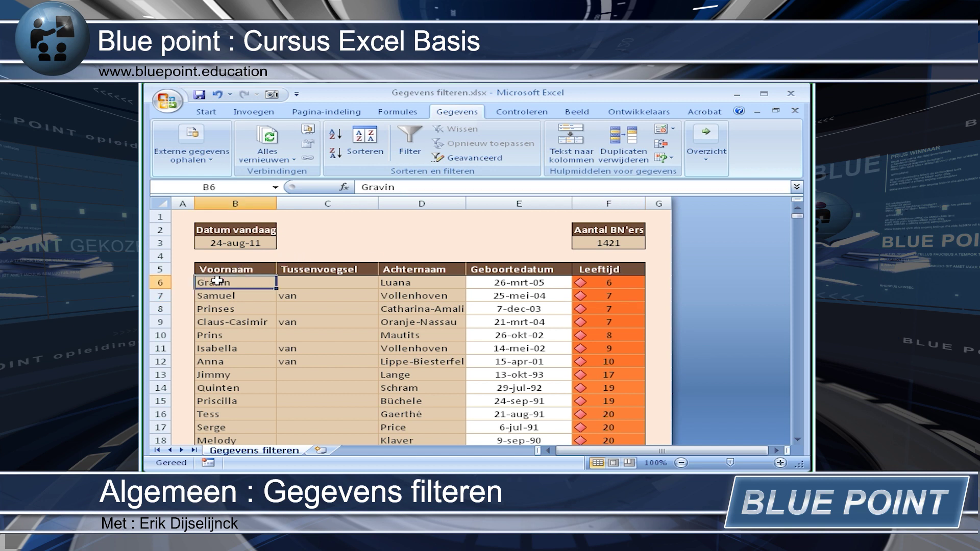
{"action": "left_click_drag", "start_coordinate": [224, 282], "coordinate": [613, 284]}
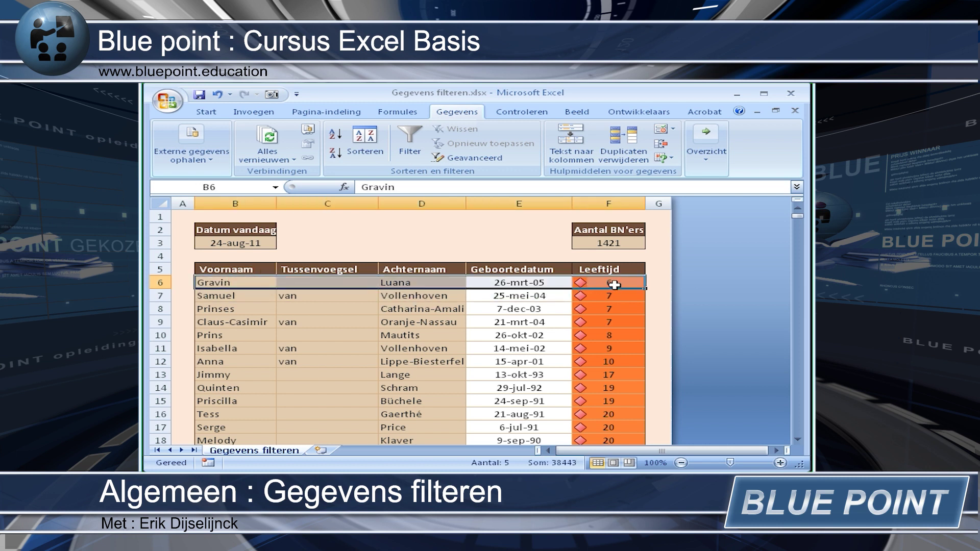
{"action": "key", "text": "ctrl+shift+Down"}
{"action": "left_click", "coordinate": [365, 146]}
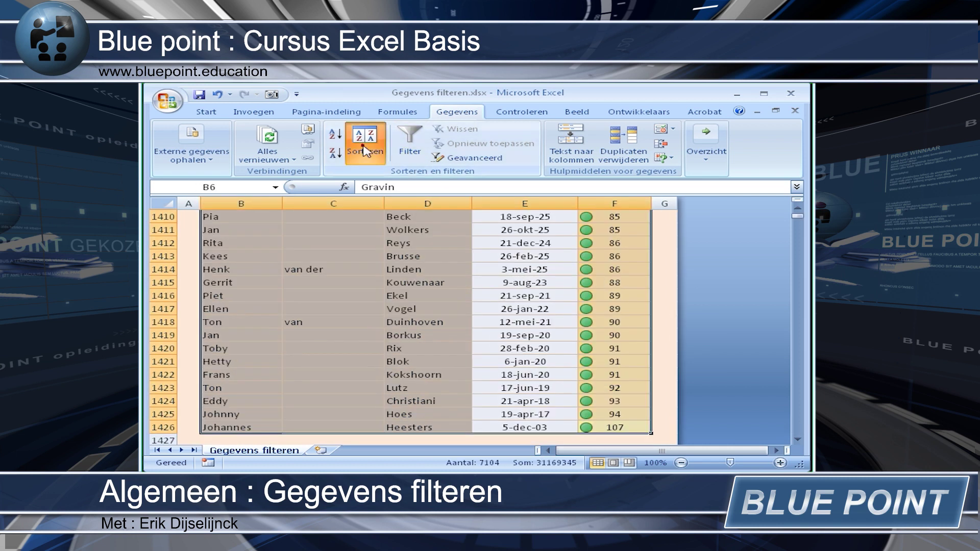
{"action": "left_click", "coordinate": [551, 362]}
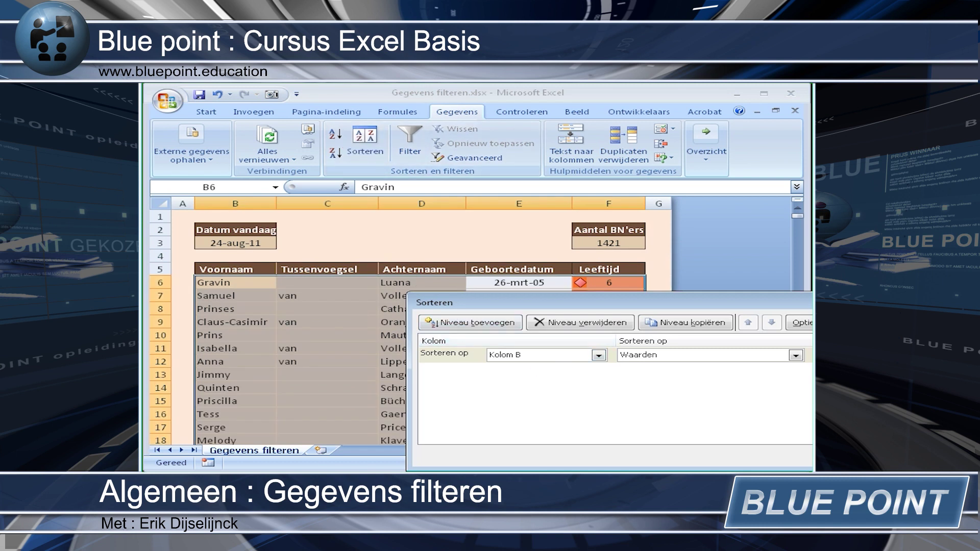
{"action": "left_click", "coordinate": [375, 321]}
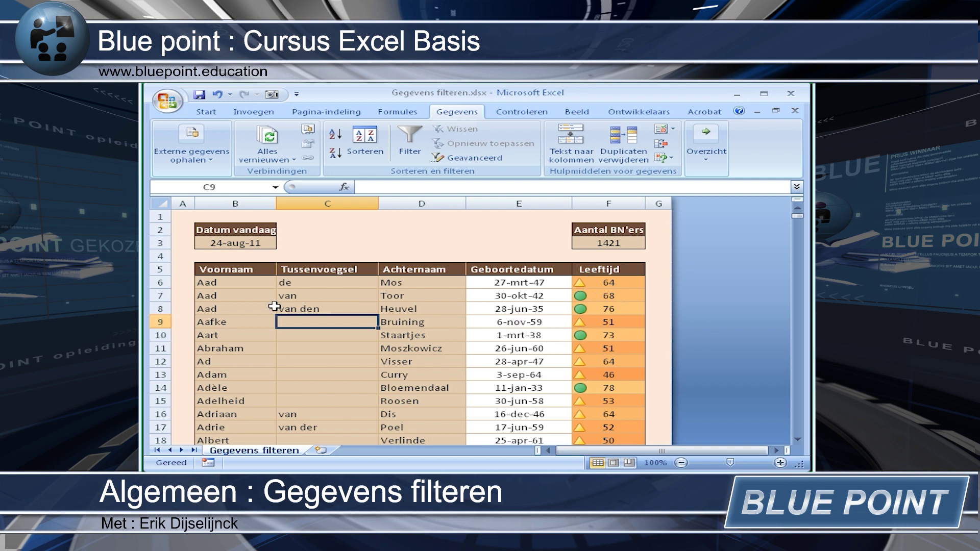
- Review the sorted rows, the count formula in F3, and the five column headers
{"action": "left_click_drag", "start_coordinate": [222, 284], "coordinate": [477, 325]}
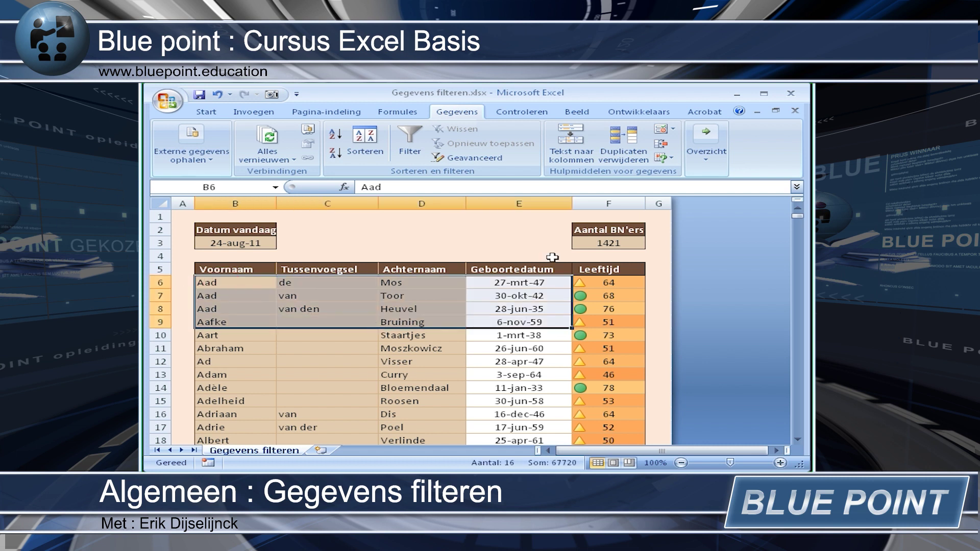
{"action": "left_click", "coordinate": [605, 243]}
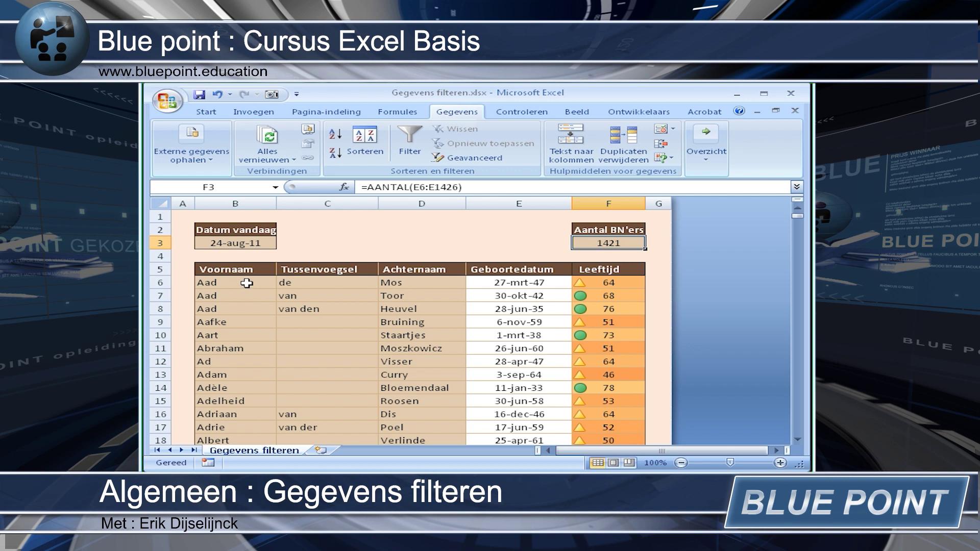
{"action": "left_click", "coordinate": [261, 271]}
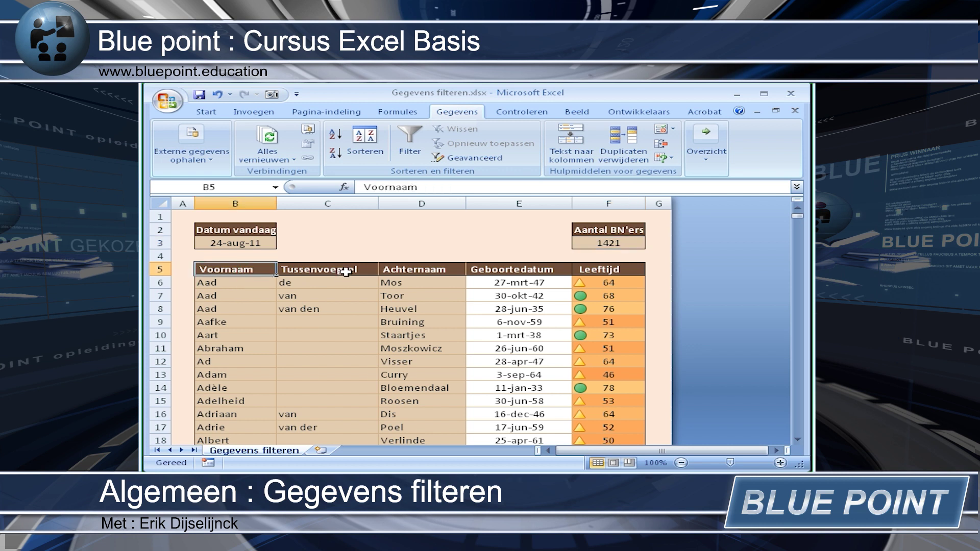
{"action": "left_click", "coordinate": [338, 270]}
{"action": "left_click", "coordinate": [426, 269]}
{"action": "left_click", "coordinate": [549, 270]}
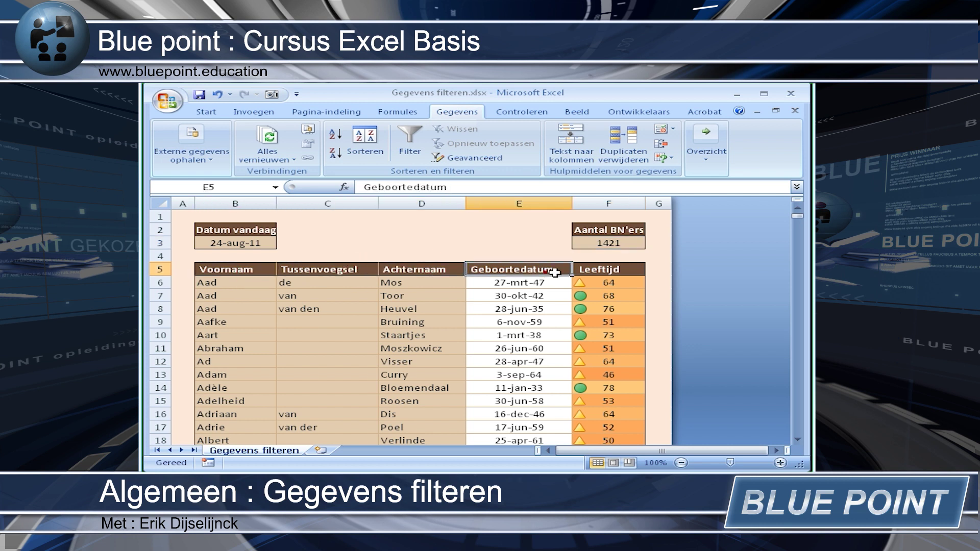
{"action": "left_click", "coordinate": [615, 269]}
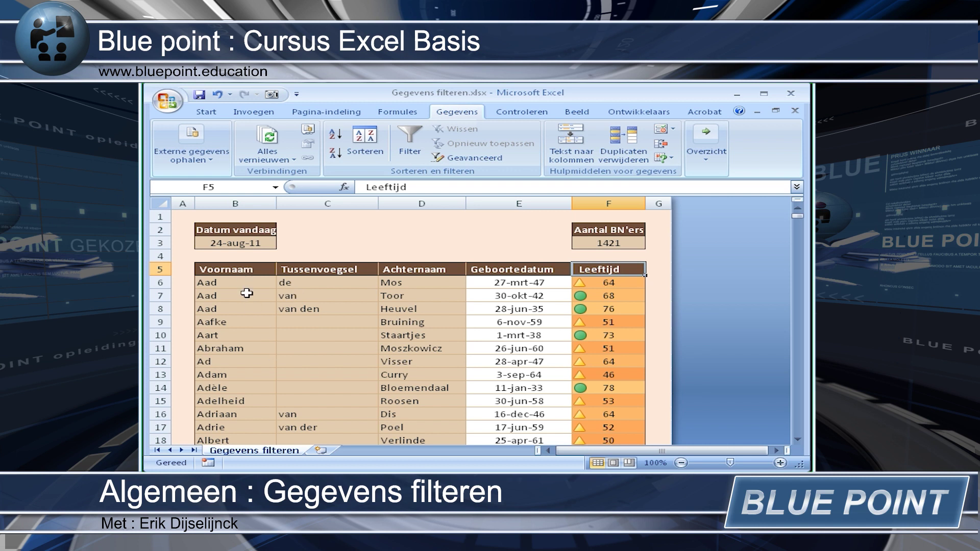
{"action": "left_click_drag", "start_coordinate": [245, 270], "coordinate": [576, 272]}
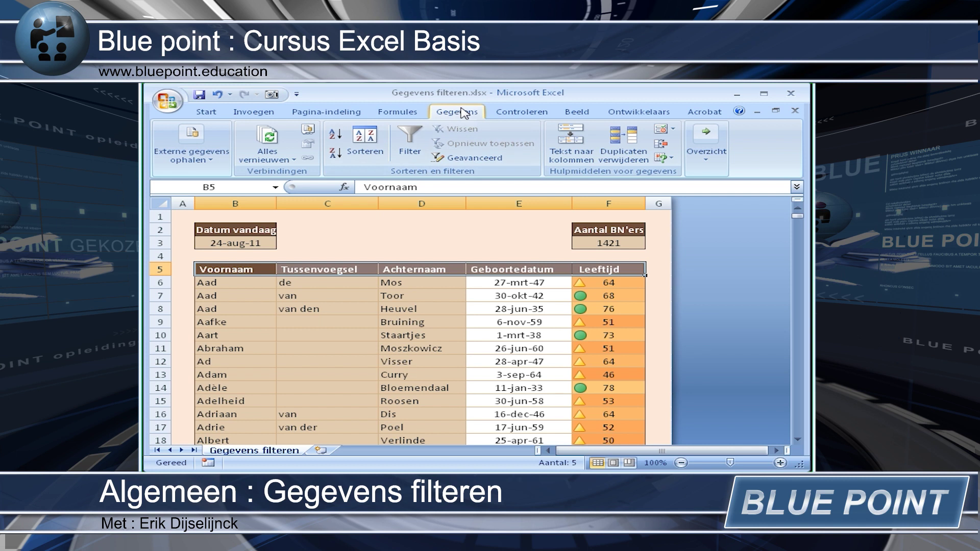
- Turn on AutoFilter for the headers and filter Leeftijd to show only age 6
{"action": "left_click", "coordinate": [410, 140]}
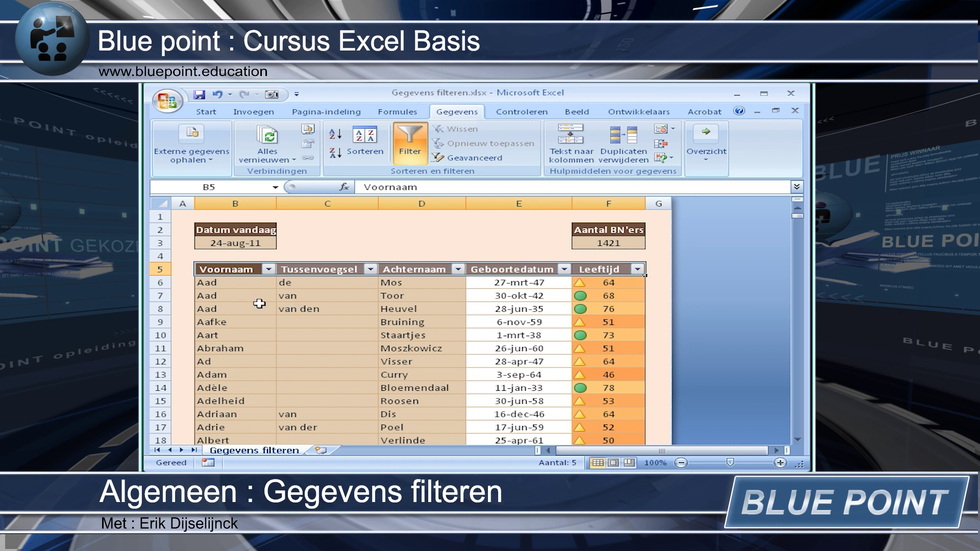
{"action": "left_click", "coordinate": [254, 284]}
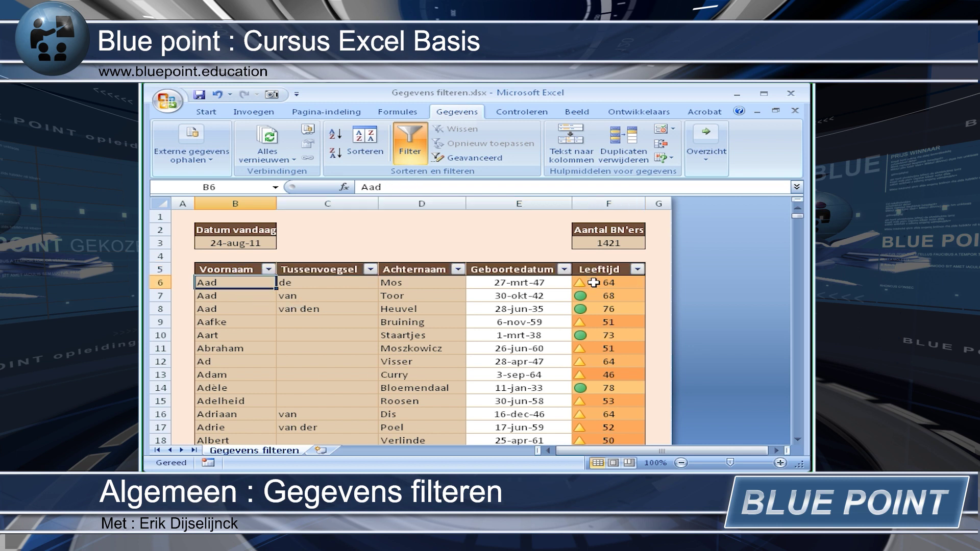
{"action": "left_click", "coordinate": [637, 270]}
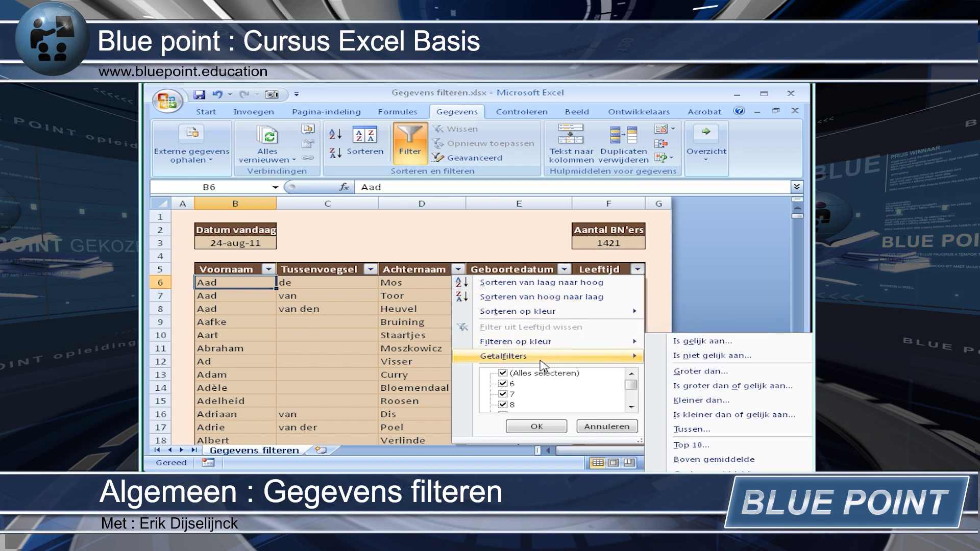
{"action": "left_click", "coordinate": [503, 374]}
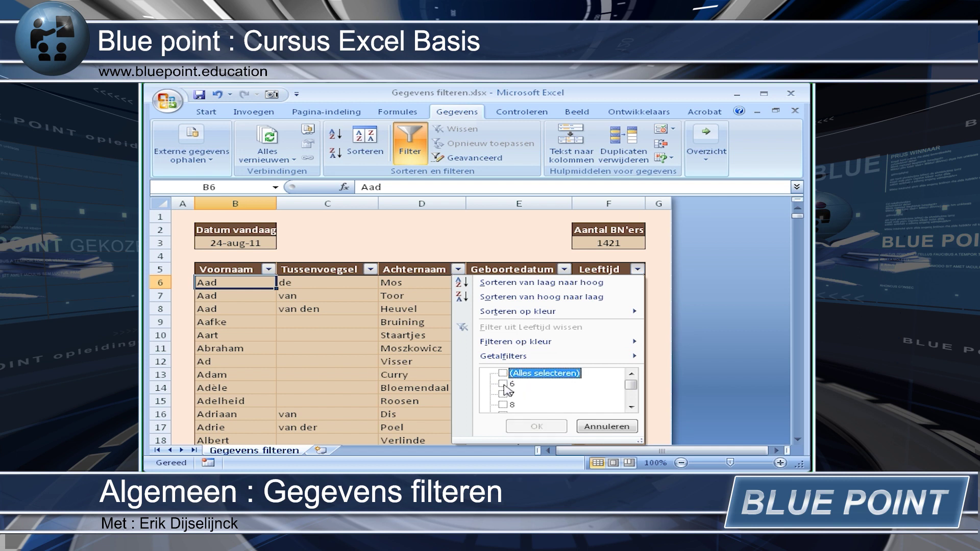
{"action": "left_click", "coordinate": [503, 384]}
{"action": "left_click", "coordinate": [536, 427]}
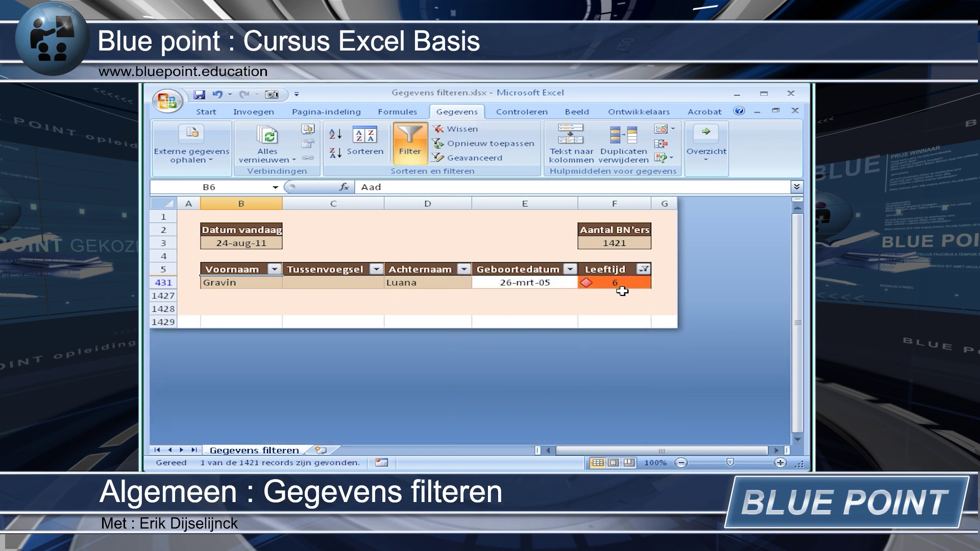
- Widen the Leeftijd filter to include ages 6, 7 and 8
{"action": "left_click", "coordinate": [644, 269]}
{"action": "left_click", "coordinate": [508, 394]}
{"action": "left_click", "coordinate": [508, 404]}
{"action": "left_click", "coordinate": [542, 427]}
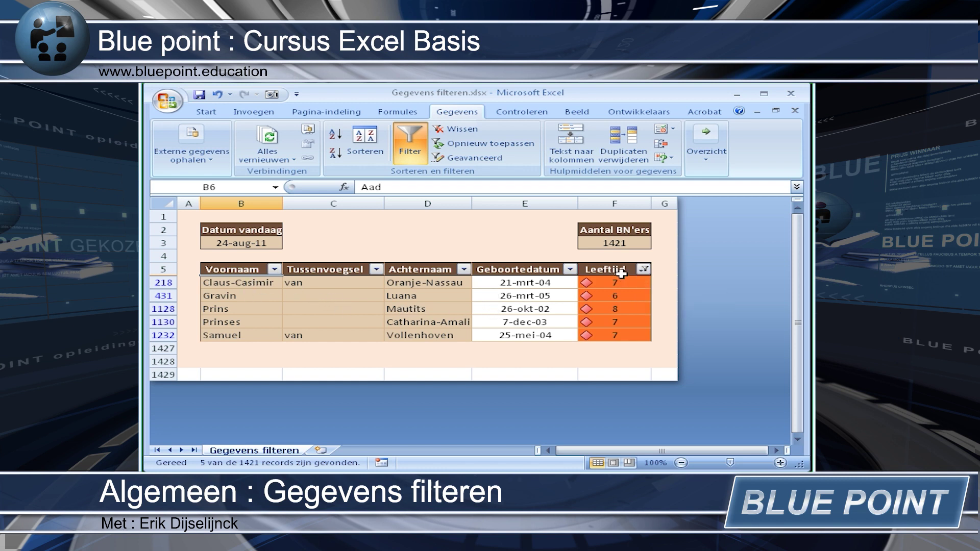
- Select all age values again so every record is shown
{"action": "left_click", "coordinate": [644, 270]}
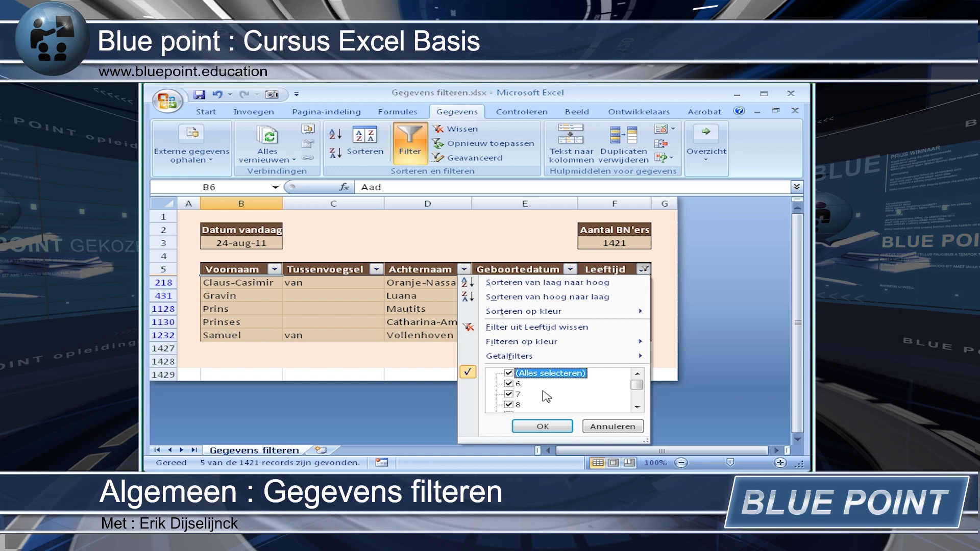
{"action": "left_click", "coordinate": [509, 374]}
{"action": "scroll", "coordinate": [561, 395], "scroll_direction": "down", "scroll_amount": 10}
{"action": "scroll", "coordinate": [567, 397], "scroll_direction": "down", "scroll_amount": 7}
{"action": "scroll", "coordinate": [568, 399], "scroll_direction": "down", "scroll_amount": 6}
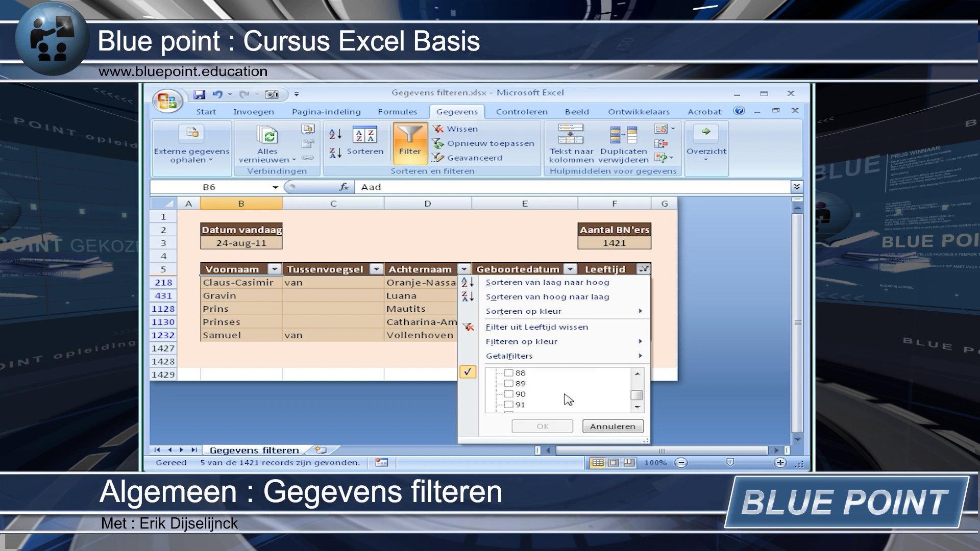
{"action": "scroll", "coordinate": [567, 400], "scroll_direction": "up", "scroll_amount": 7}
{"action": "scroll", "coordinate": [568, 399], "scroll_direction": "up", "scroll_amount": 6}
{"action": "scroll", "coordinate": [568, 399], "scroll_direction": "up", "scroll_amount": 7}
{"action": "scroll", "coordinate": [568, 399], "scroll_direction": "up", "scroll_amount": 6}
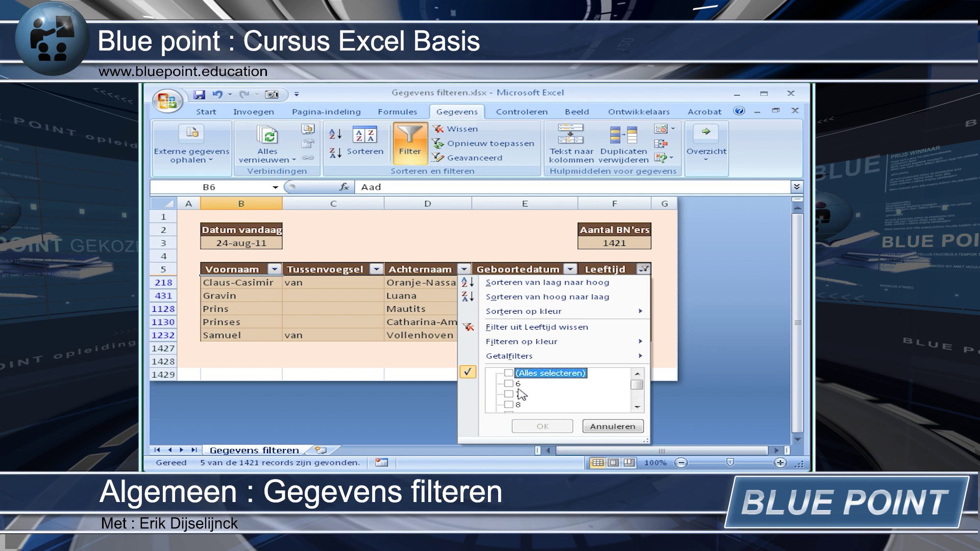
{"action": "left_click", "coordinate": [509, 374]}
{"action": "left_click", "coordinate": [544, 427]}
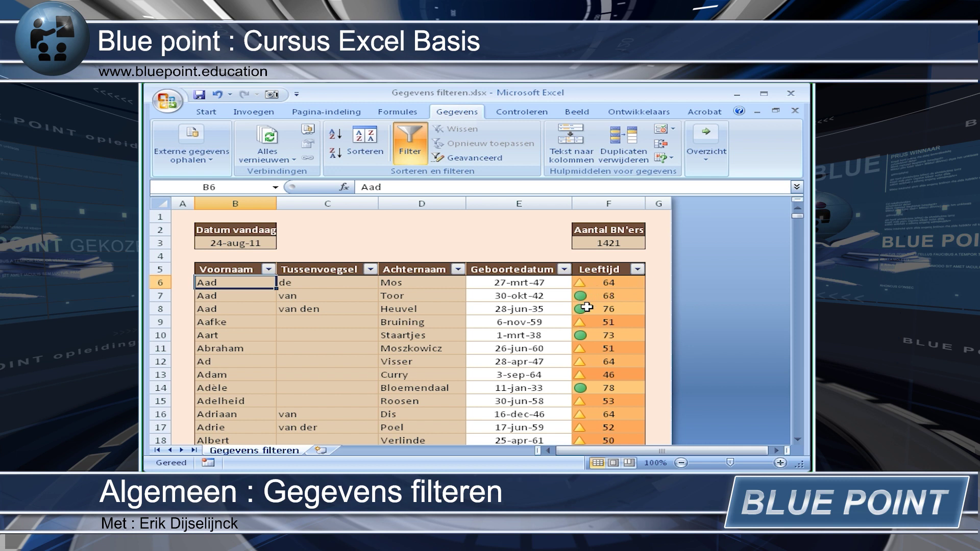
- Filter Leeftijd by the red diamond cell icon
{"action": "left_click", "coordinate": [638, 269]}
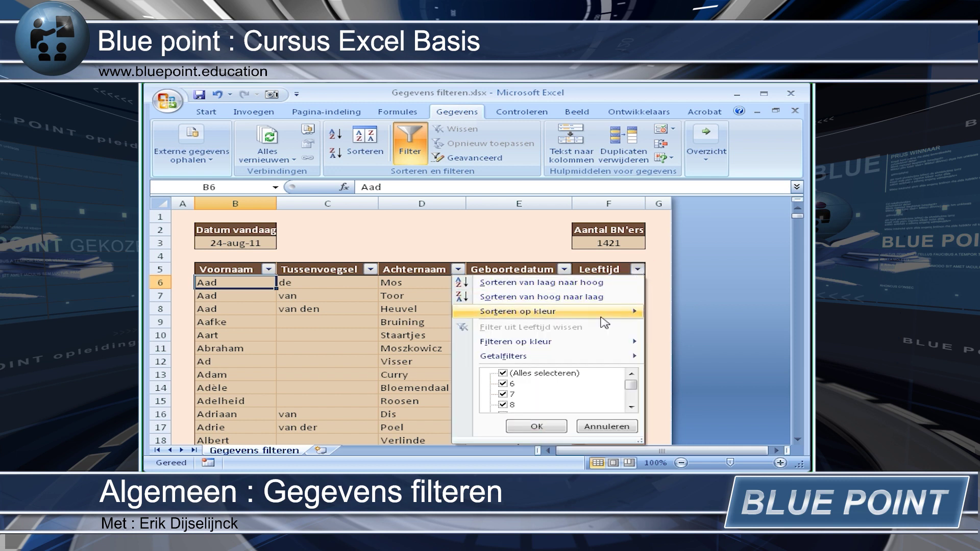
{"action": "mouse_move", "coordinate": [543, 342]}
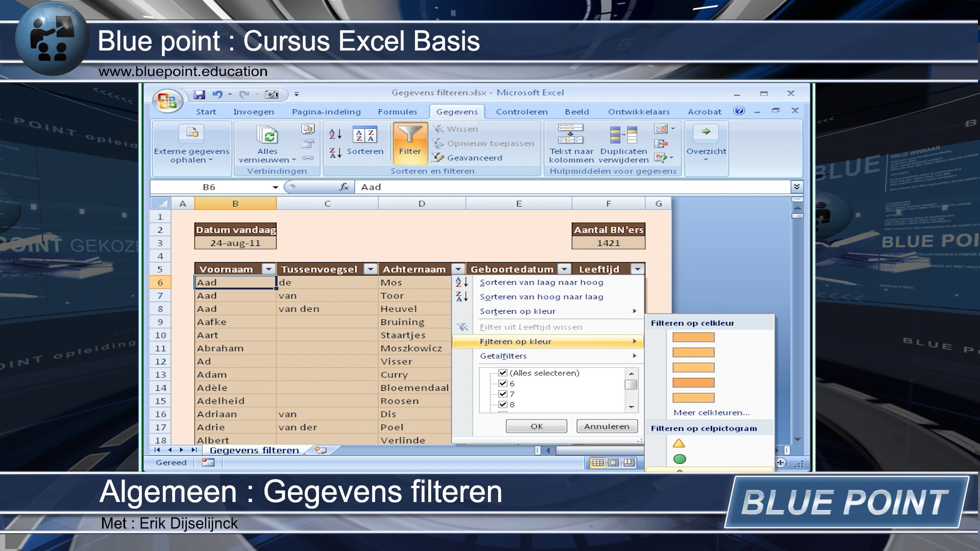
{"action": "left_click", "coordinate": [679, 474]}
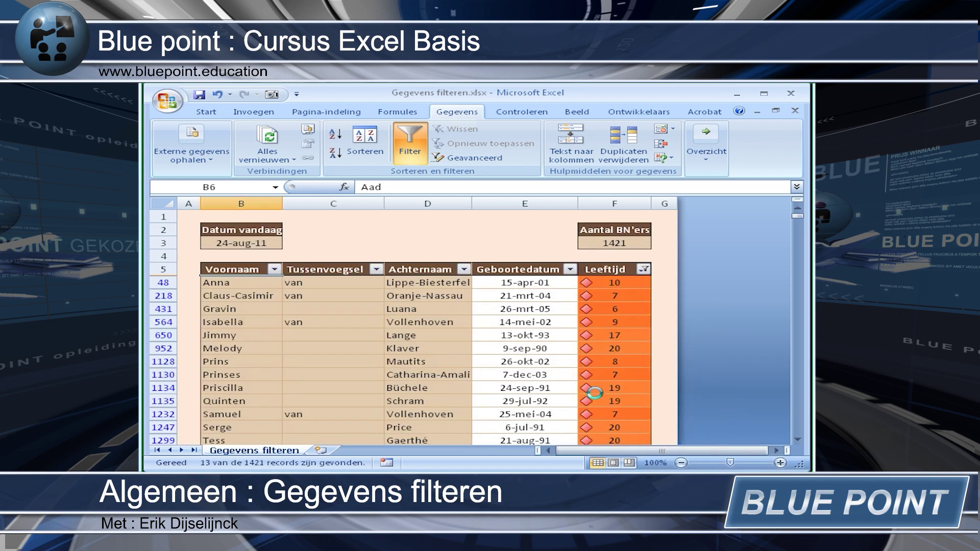
{"action": "left_click", "coordinate": [601, 378]}
{"action": "scroll", "coordinate": [601, 382], "scroll_direction": "down", "scroll_amount": 2}
{"action": "scroll", "coordinate": [601, 382], "scroll_direction": "up", "scroll_amount": 2}
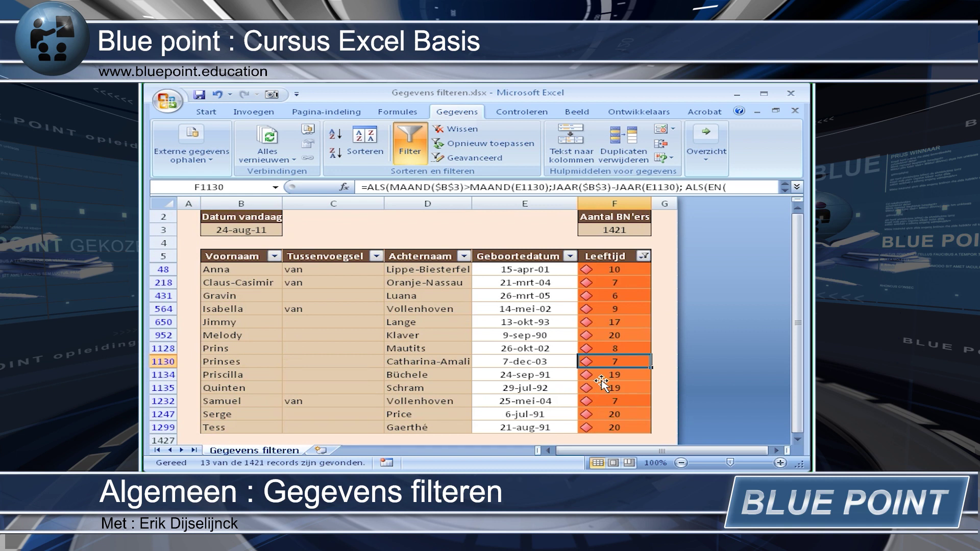
{"action": "scroll", "coordinate": [612, 358], "scroll_direction": "up", "scroll_amount": 1}
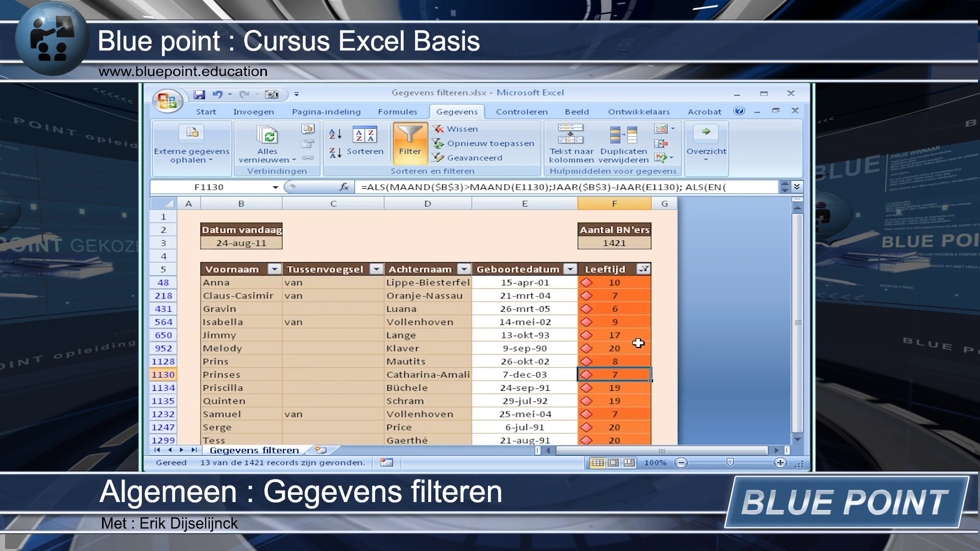
- Switch the Leeftijd icon filter to the green circle, leaving 291 records aged 65 and up
{"action": "left_click", "coordinate": [644, 269]}
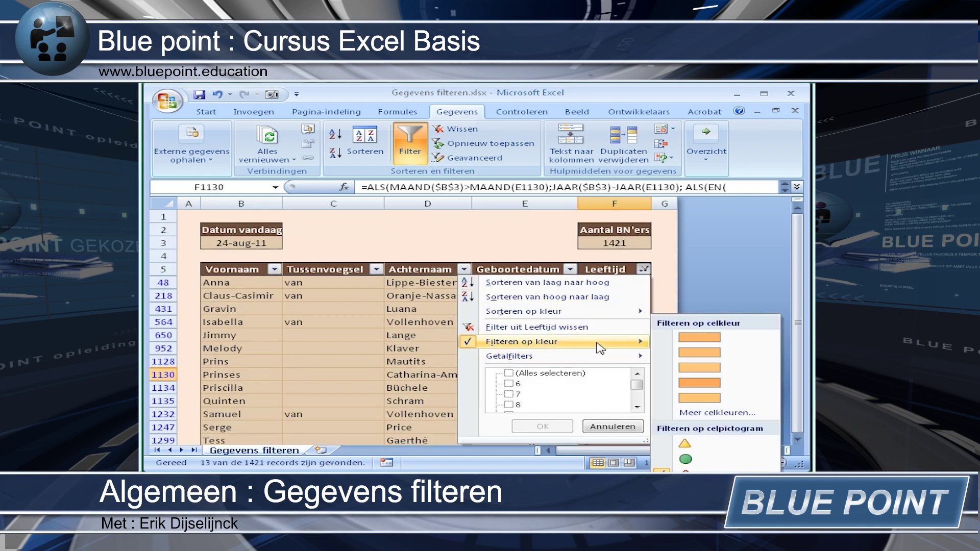
{"action": "left_click", "coordinate": [696, 460]}
{"action": "scroll", "coordinate": [606, 392], "scroll_direction": "down", "scroll_amount": 1}
{"action": "scroll", "coordinate": [604, 375], "scroll_direction": "down", "scroll_amount": 1}
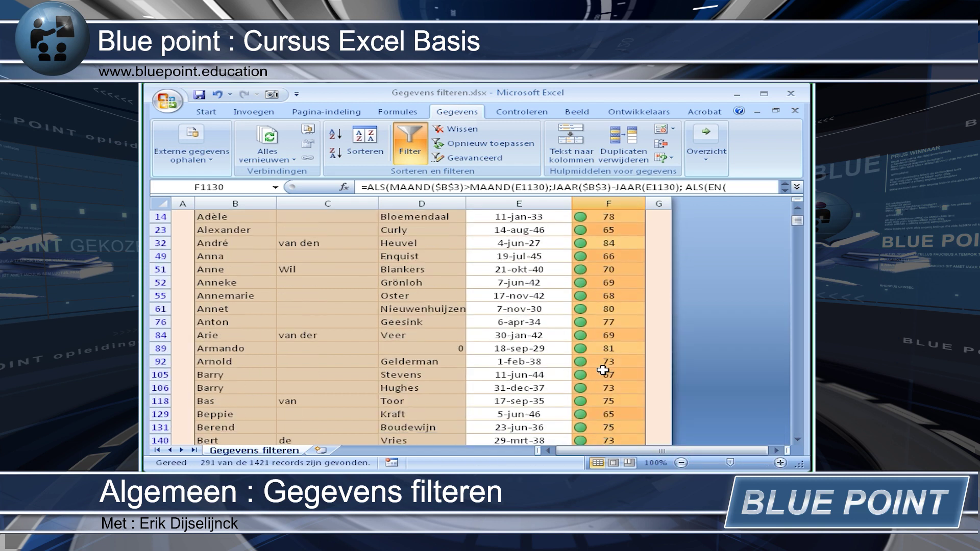
{"action": "scroll", "coordinate": [602, 369], "scroll_direction": "down", "scroll_amount": 1}
{"action": "scroll", "coordinate": [602, 369], "scroll_direction": "down", "scroll_amount": 1}
{"action": "scroll", "coordinate": [602, 368], "scroll_direction": "up", "scroll_amount": 5}
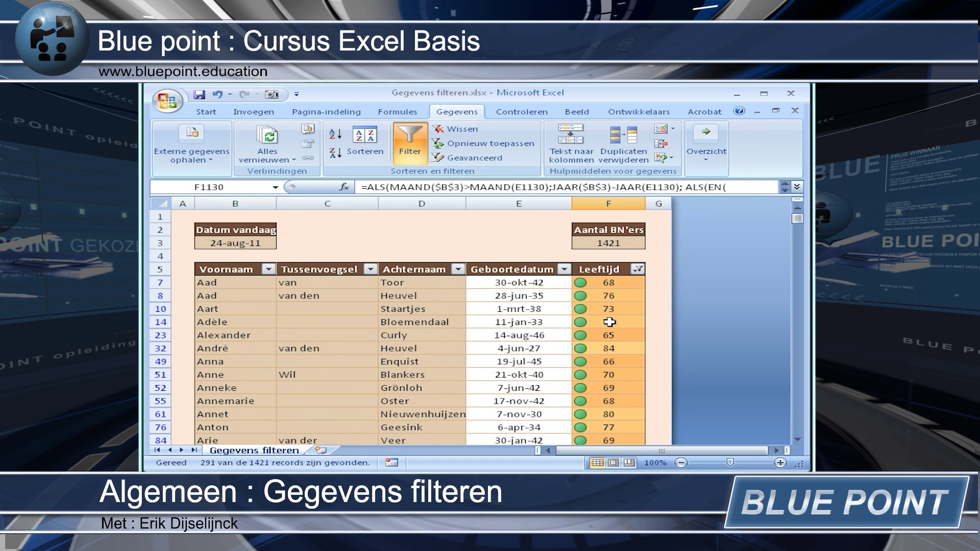
{"action": "left_click", "coordinate": [637, 269]}
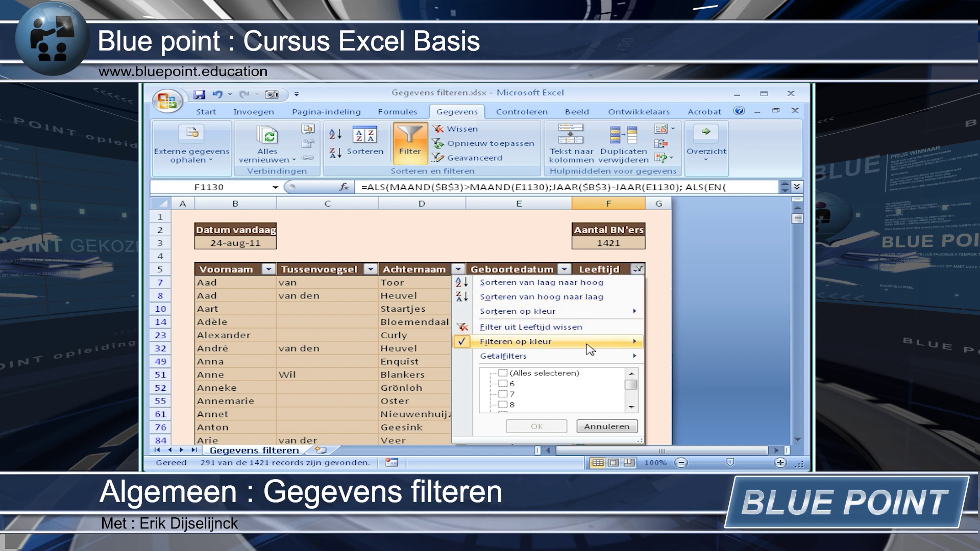
{"action": "mouse_move", "coordinate": [535, 342]}
{"action": "left_click", "coordinate": [691, 414]}
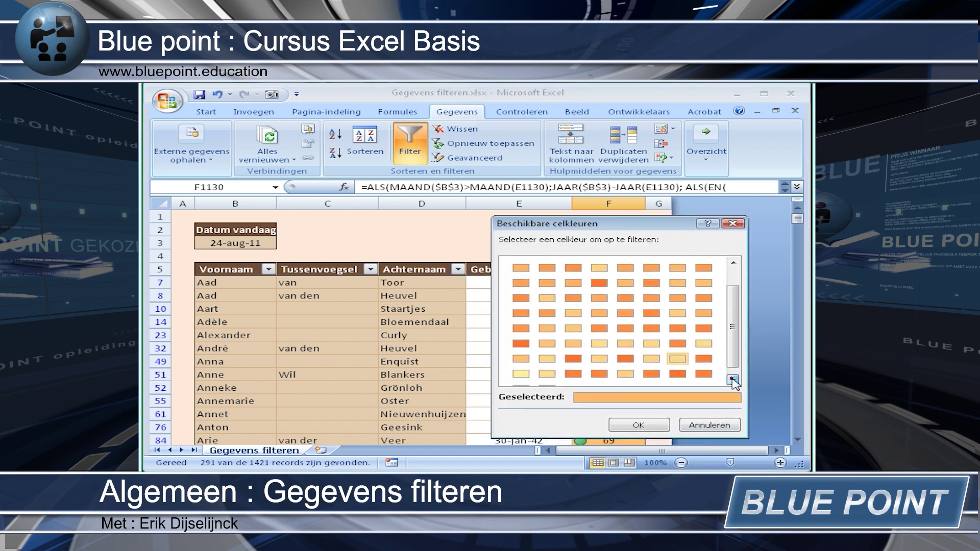
{"action": "scroll", "coordinate": [726, 356], "scroll_direction": "up", "scroll_amount": 2}
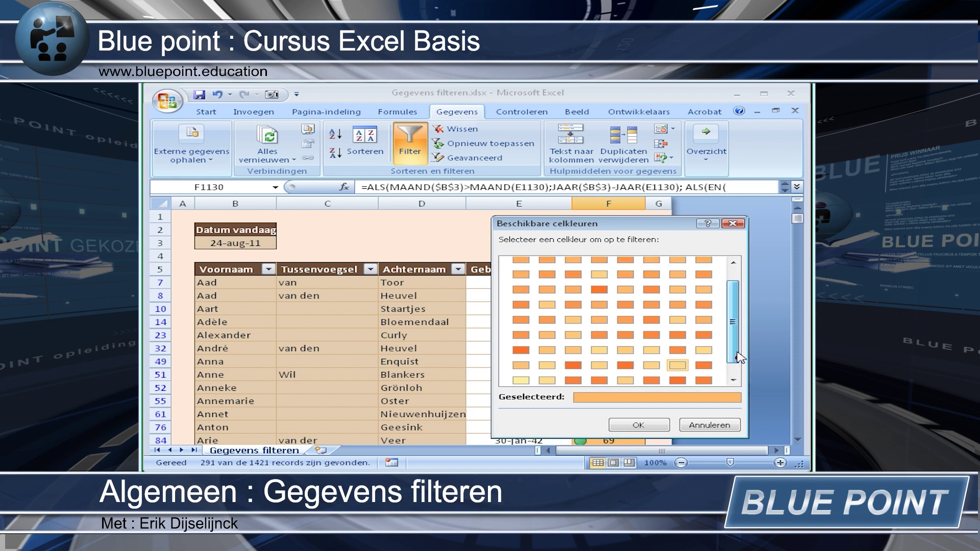
{"action": "left_click", "coordinate": [714, 428]}
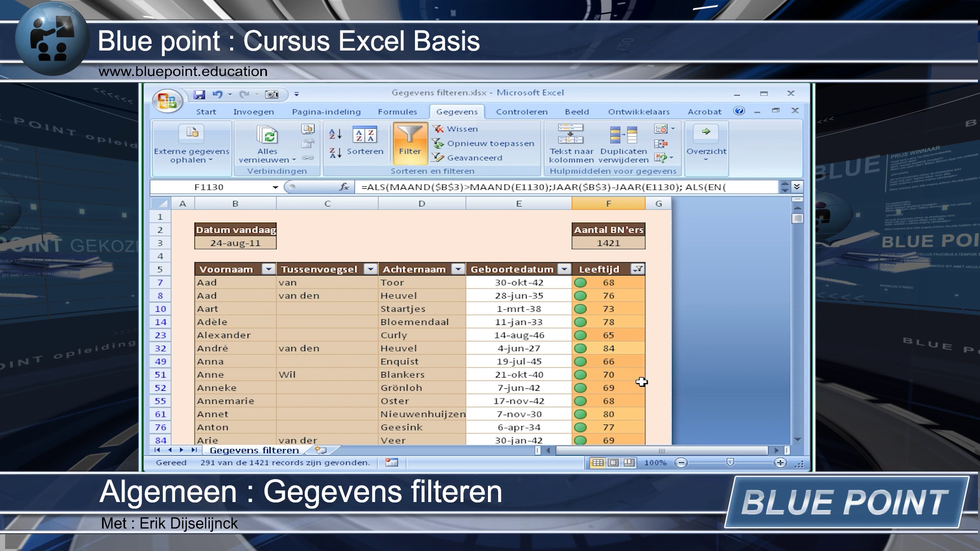
- Filter Leeftijd by the yellow triangle icon (1117 records) and bring up the Voornaam filter options
{"action": "left_click", "coordinate": [637, 270]}
{"action": "mouse_move", "coordinate": [547, 342]}
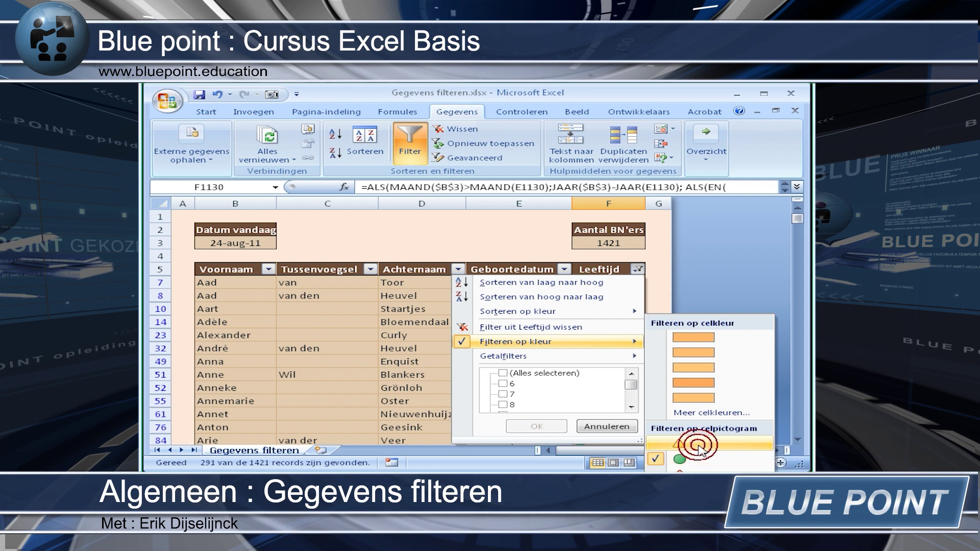
{"action": "left_click", "coordinate": [700, 446]}
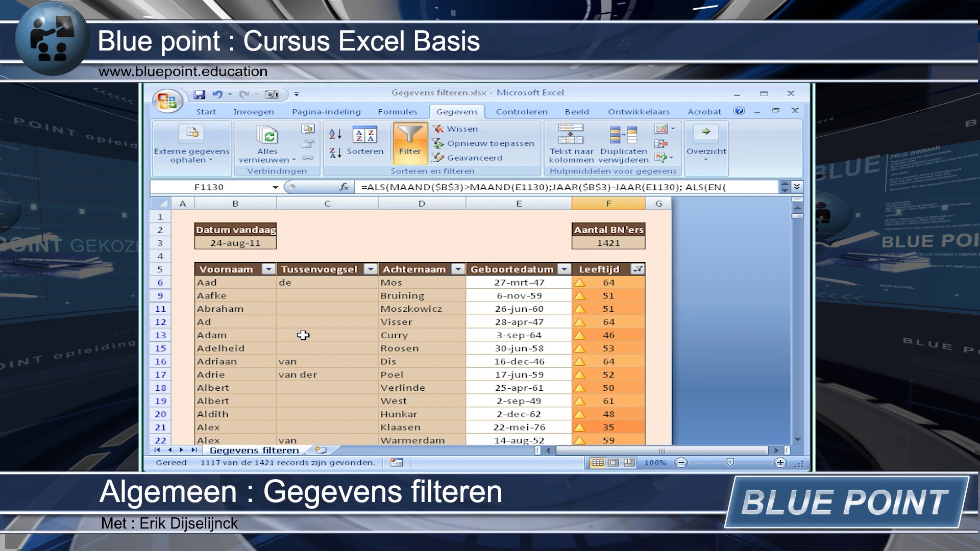
{"action": "left_click", "coordinate": [268, 270]}
{"action": "mouse_move", "coordinate": [206, 356]}
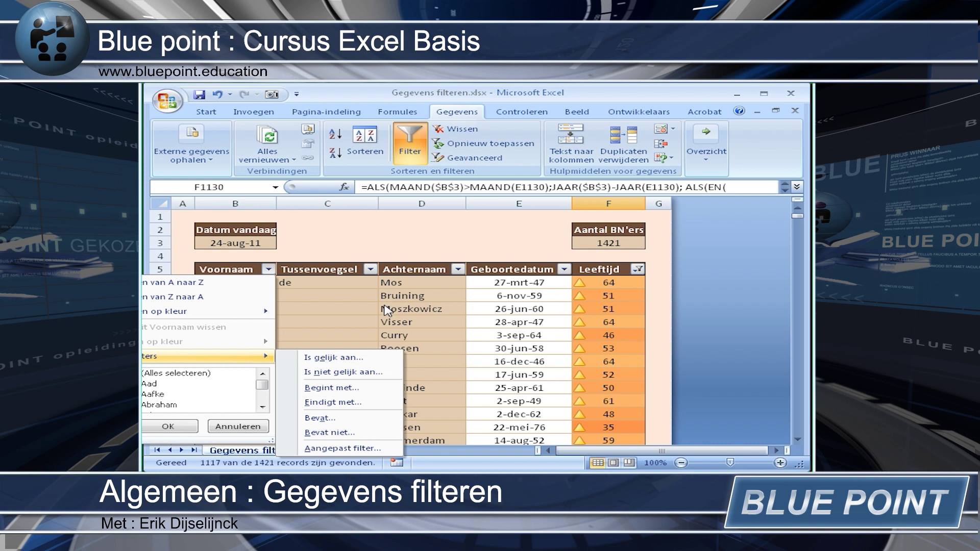
- Apply a Voornaam 'begins with Aa' text filter, leaving Aad and Aafke
{"action": "left_click", "coordinate": [336, 279]}
{"action": "left_click", "coordinate": [203, 287]}
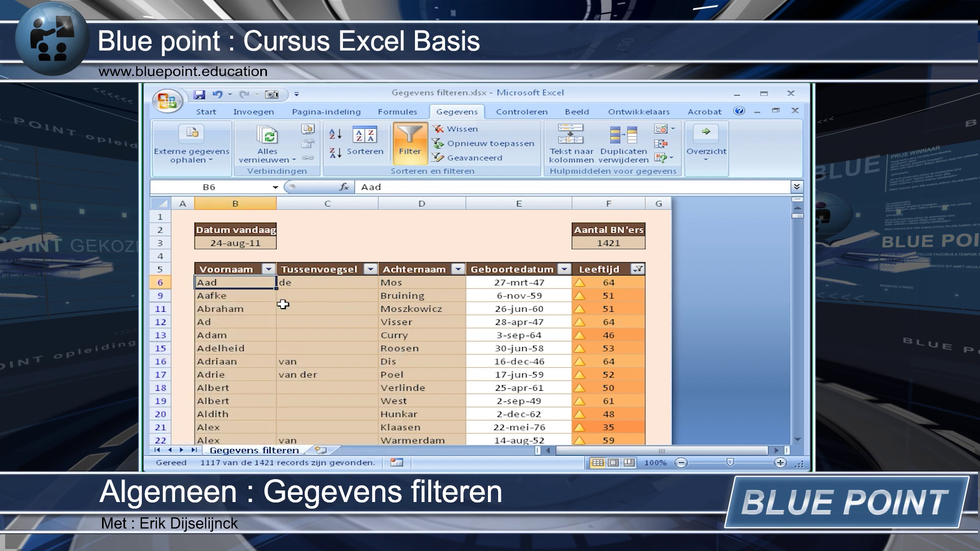
{"action": "left_click", "coordinate": [268, 273]}
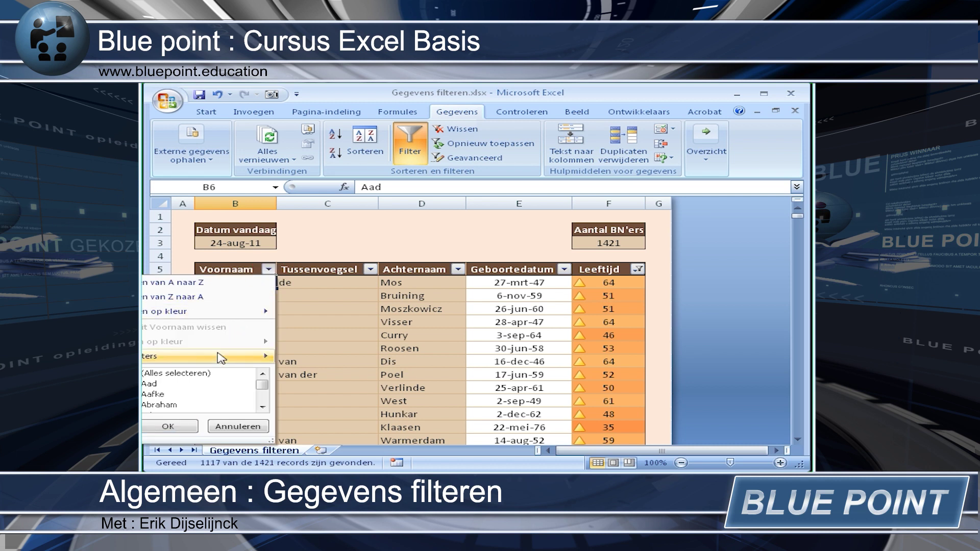
{"action": "left_click", "coordinate": [331, 387]}
{"action": "type", "text": "Aa"}
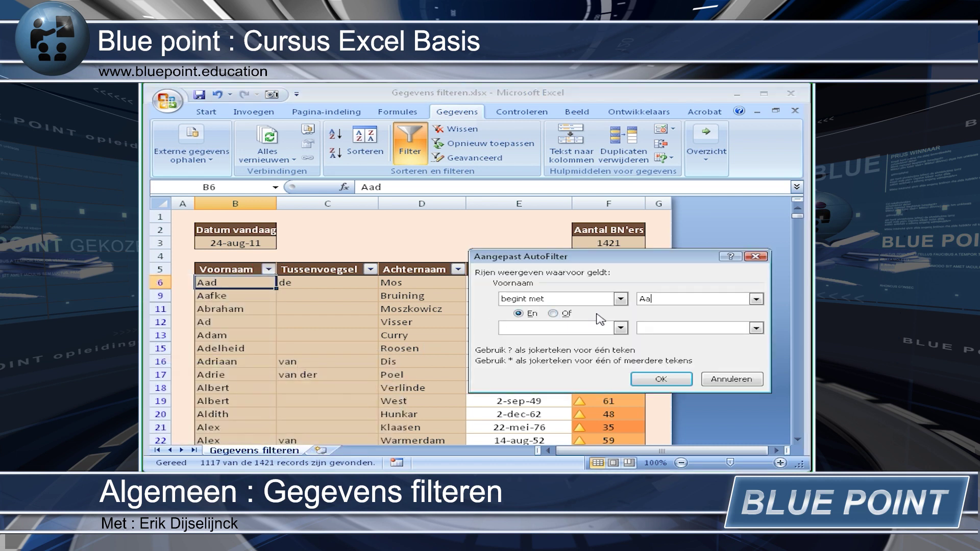
{"action": "left_click", "coordinate": [668, 380]}
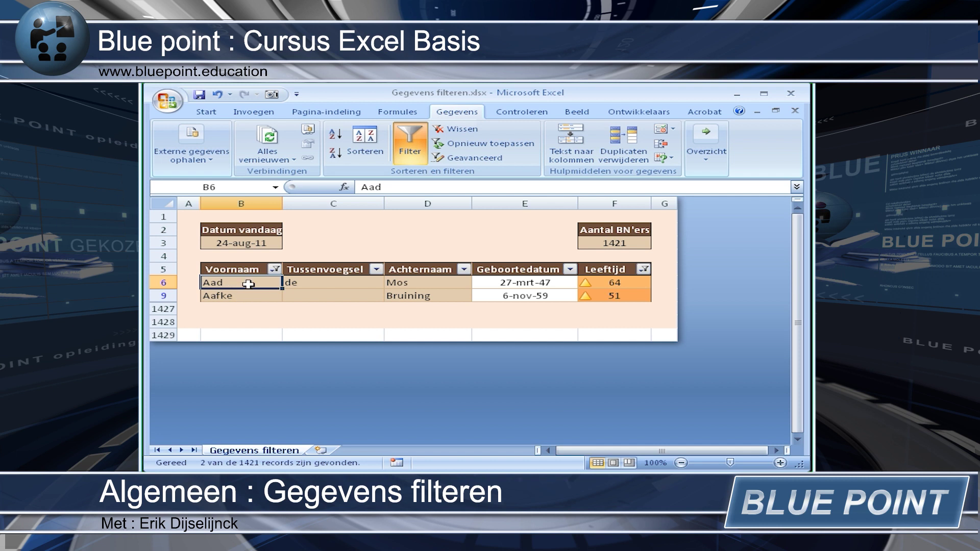
{"action": "left_click", "coordinate": [274, 269]}
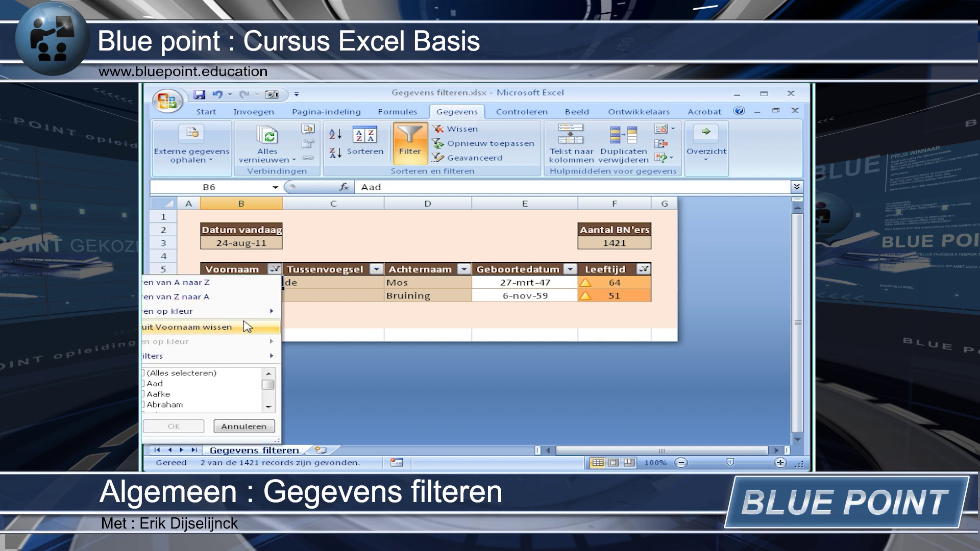
{"action": "mouse_move", "coordinate": [207, 356]}
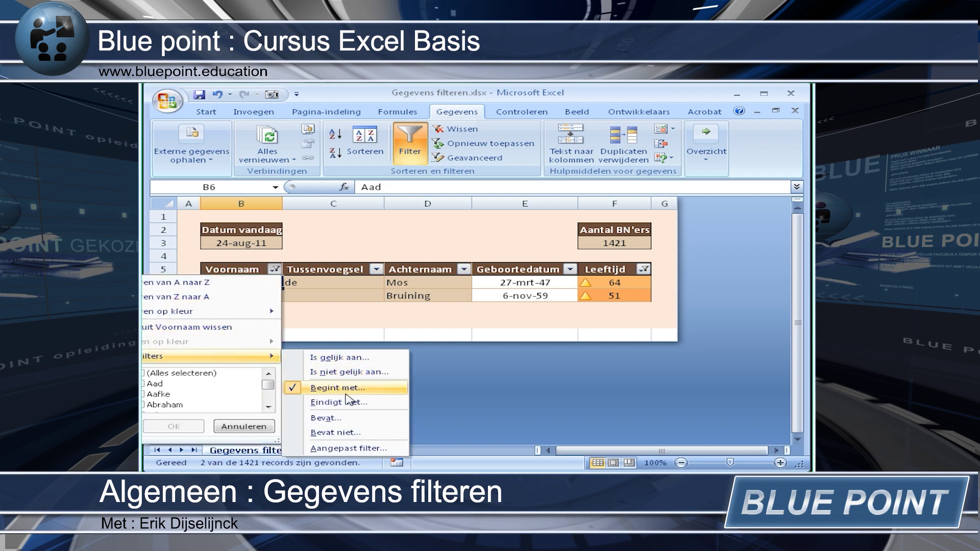
- Add an Or condition 'bevat e' to the Voornaam 'begins with Aa' filter, showing 9 records
{"action": "left_click", "coordinate": [347, 448]}
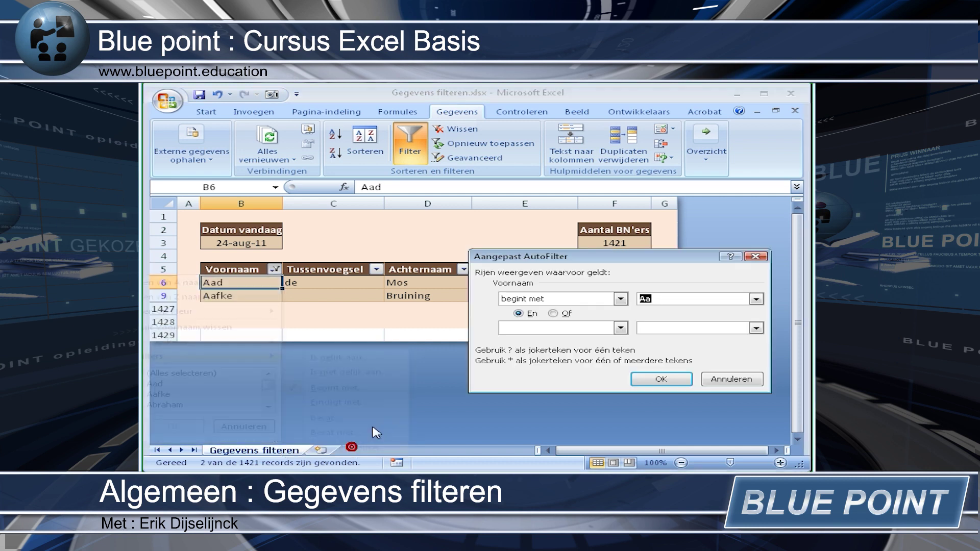
{"action": "left_click", "coordinate": [621, 328]}
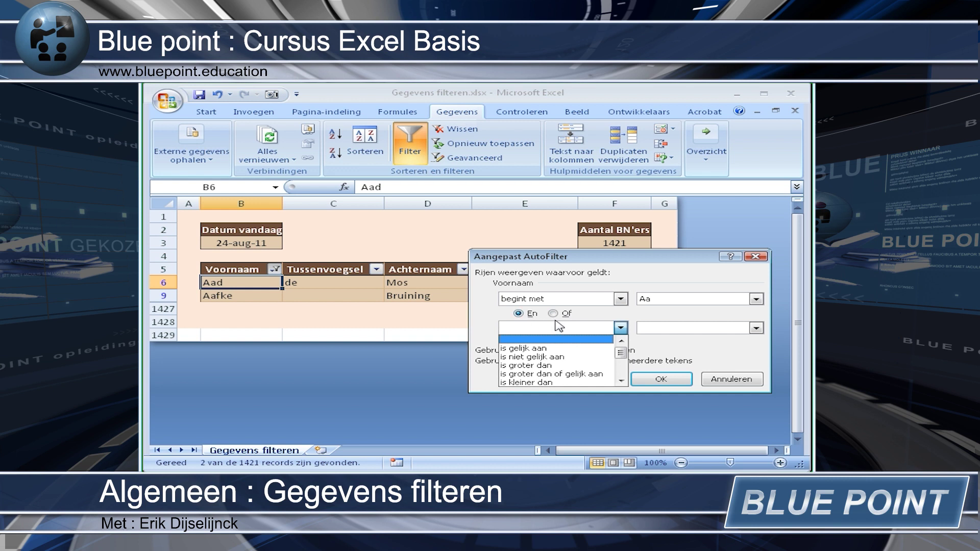
{"action": "left_click", "coordinate": [620, 328]}
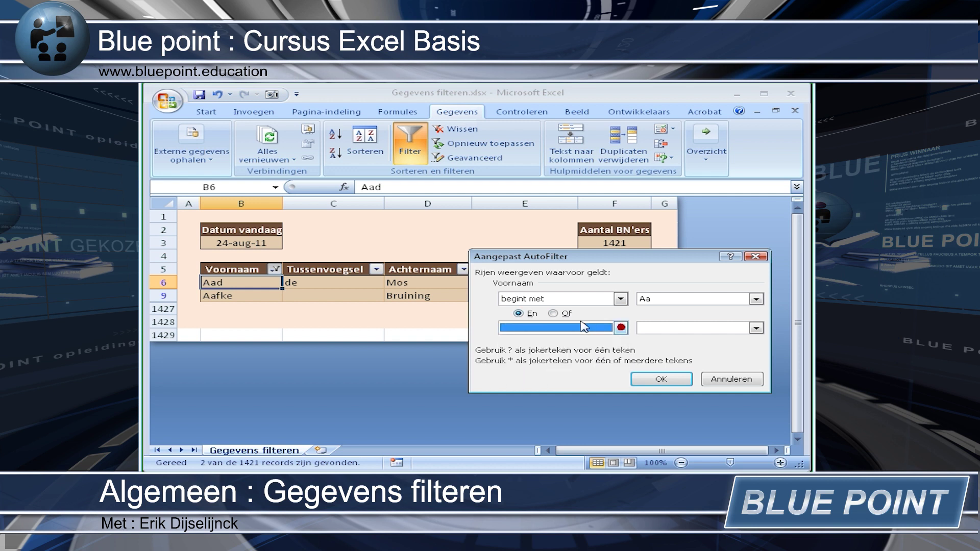
{"action": "left_click", "coordinate": [553, 313]}
{"action": "left_click", "coordinate": [621, 327]}
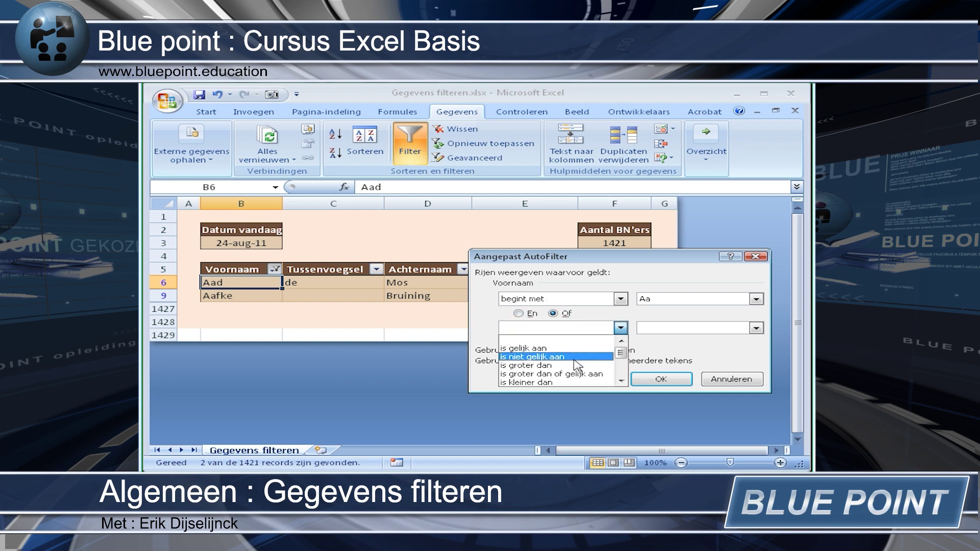
{"action": "scroll", "coordinate": [571, 373], "scroll_direction": "down", "scroll_amount": 1}
{"action": "scroll", "coordinate": [566, 376], "scroll_direction": "down", "scroll_amount": 1}
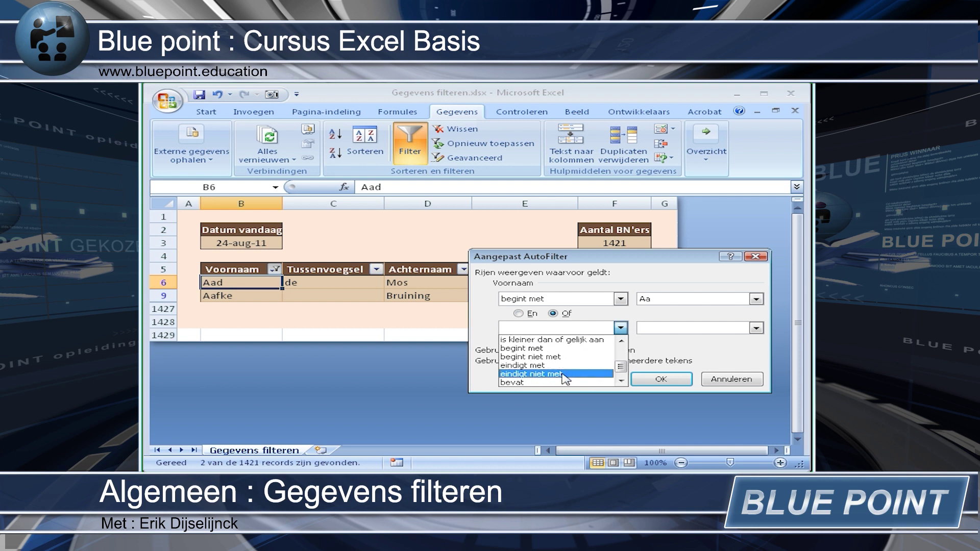
{"action": "left_click", "coordinate": [558, 375]}
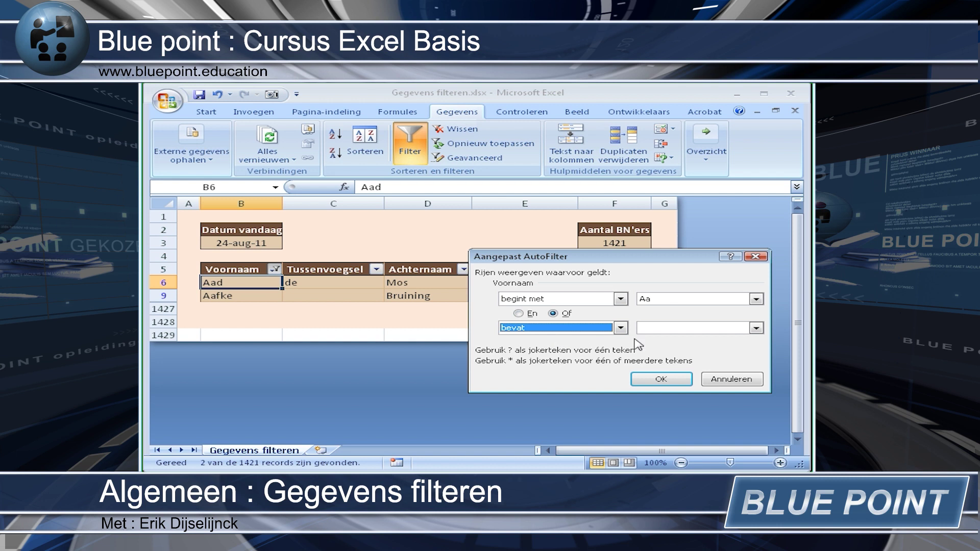
{"action": "left_click", "coordinate": [678, 328]}
{"action": "type", "text": "ey"}
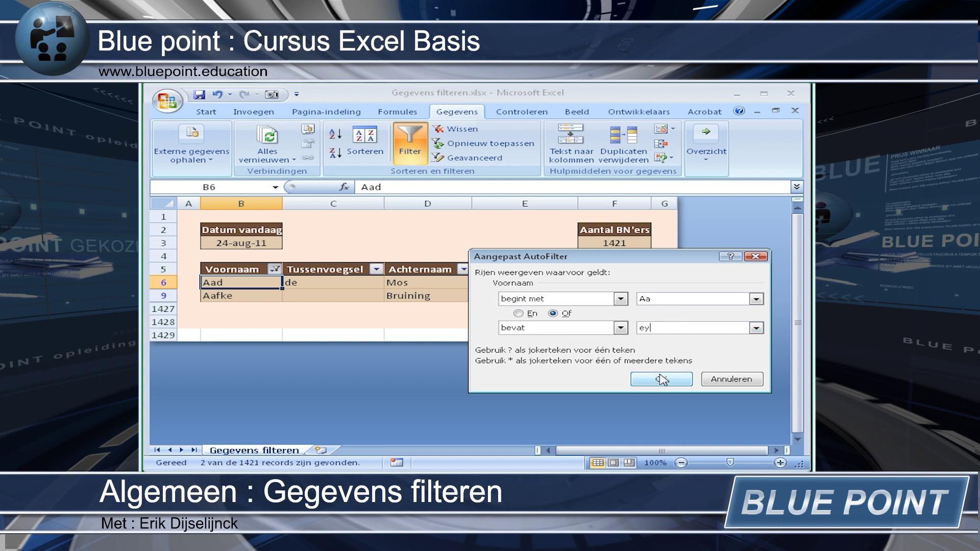
{"action": "left_click", "coordinate": [660, 378]}
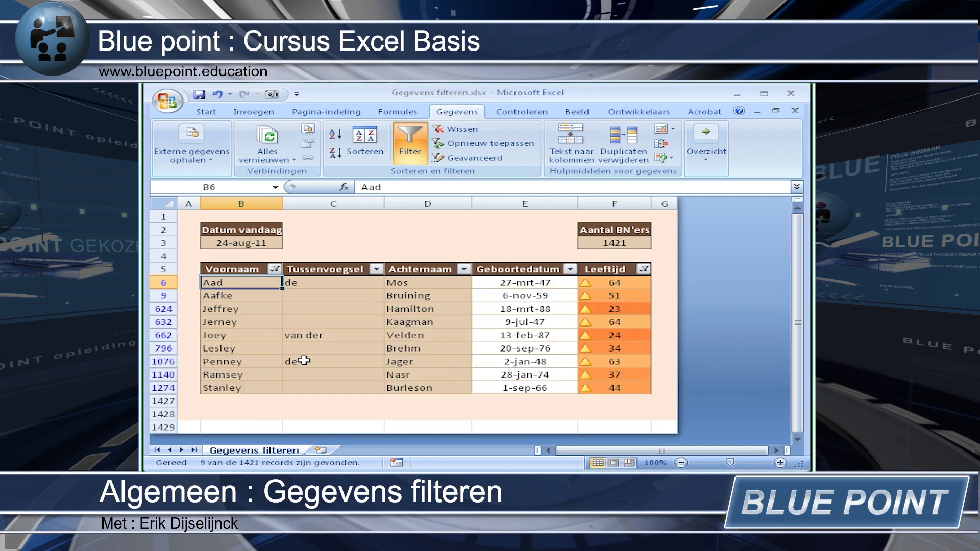
- Check the filtered names Aad, Aafke and Jeffrey, then bring up the Leeftijd filter menu
{"action": "left_click", "coordinate": [240, 304]}
{"action": "left_click", "coordinate": [228, 283]}
{"action": "left_click", "coordinate": [240, 296]}
{"action": "left_click", "coordinate": [240, 310]}
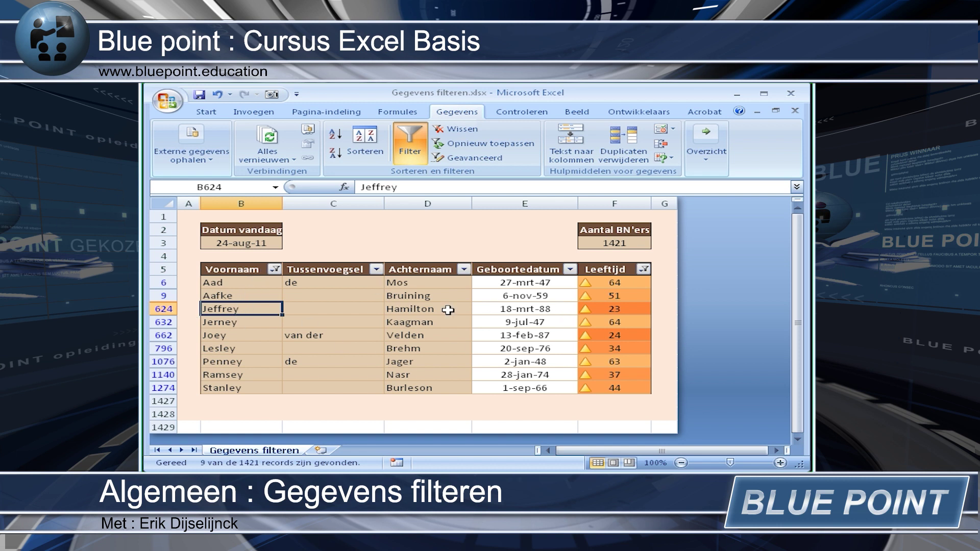
{"action": "left_click", "coordinate": [275, 269]}
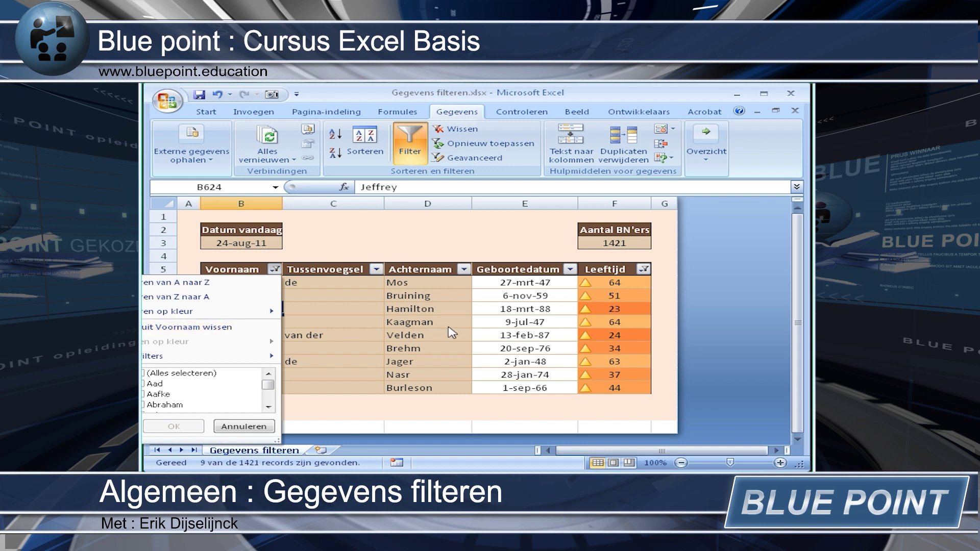
{"action": "left_click", "coordinate": [644, 269]}
{"action": "left_click", "coordinate": [643, 269]}
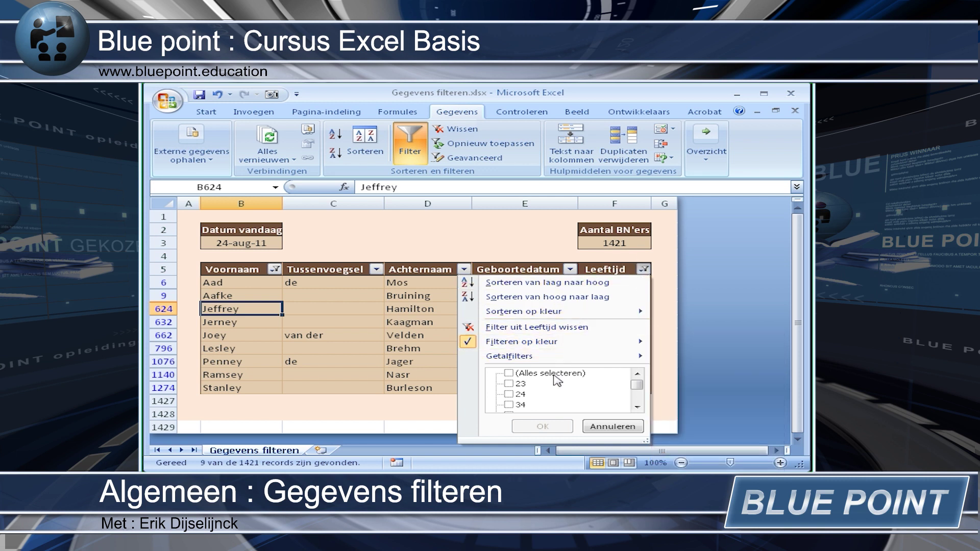
{"action": "mouse_move", "coordinate": [528, 342]}
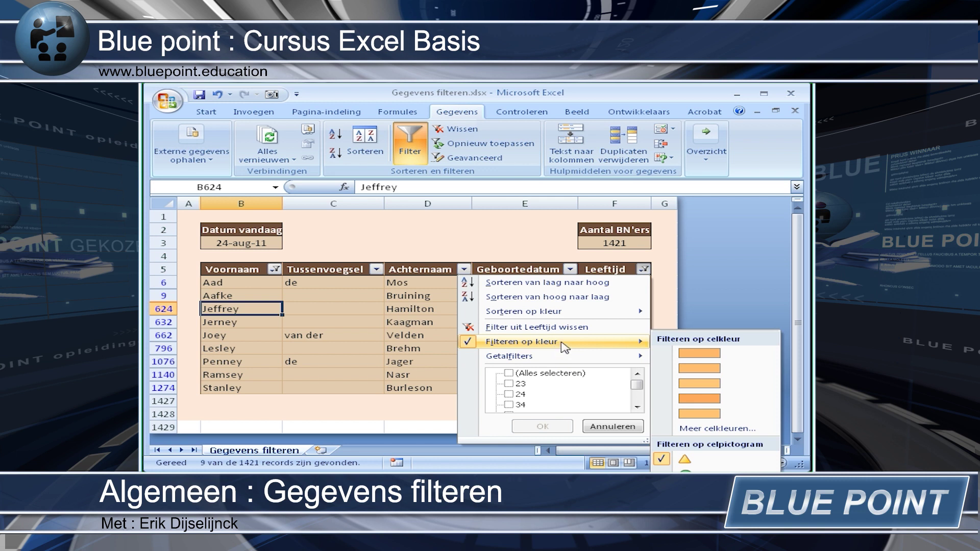
- Clear the Leeftijd filter to show 12 records, then inspect row 7 and its F7 age formula
{"action": "left_click", "coordinate": [562, 328]}
{"action": "scroll", "coordinate": [559, 332], "scroll_direction": "down", "scroll_amount": 2}
{"action": "scroll", "coordinate": [559, 335], "scroll_direction": "up", "scroll_amount": 2}
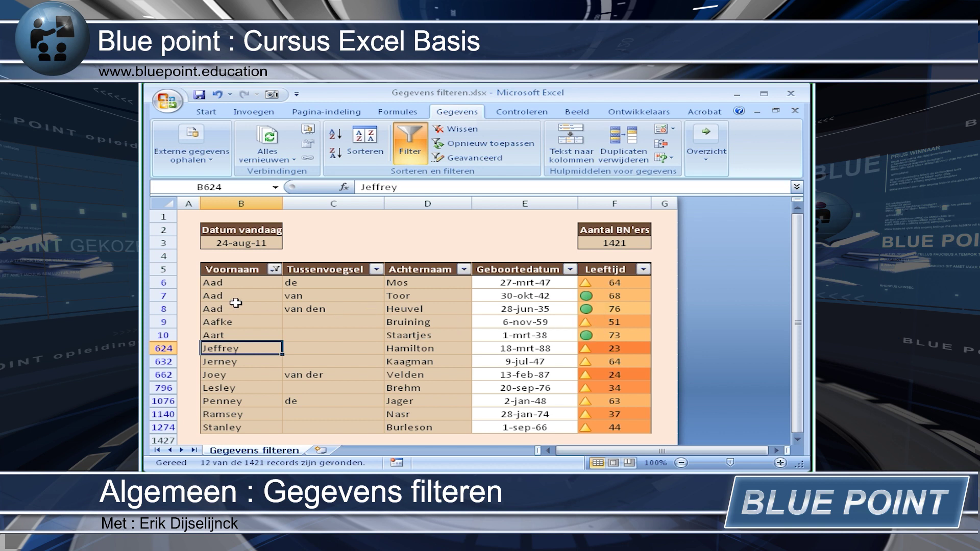
{"action": "left_click_drag", "start_coordinate": [586, 295], "coordinate": [241, 295]}
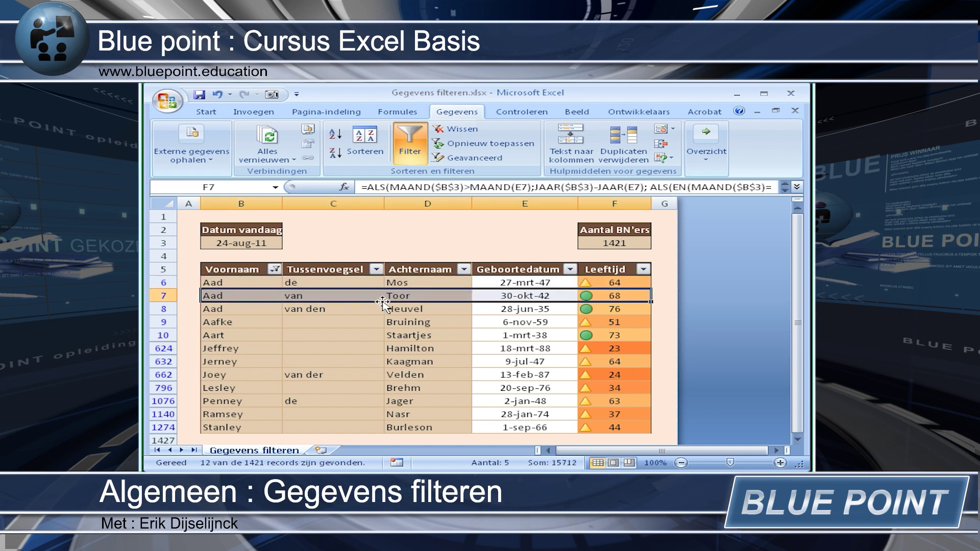
{"action": "left_click", "coordinate": [238, 296]}
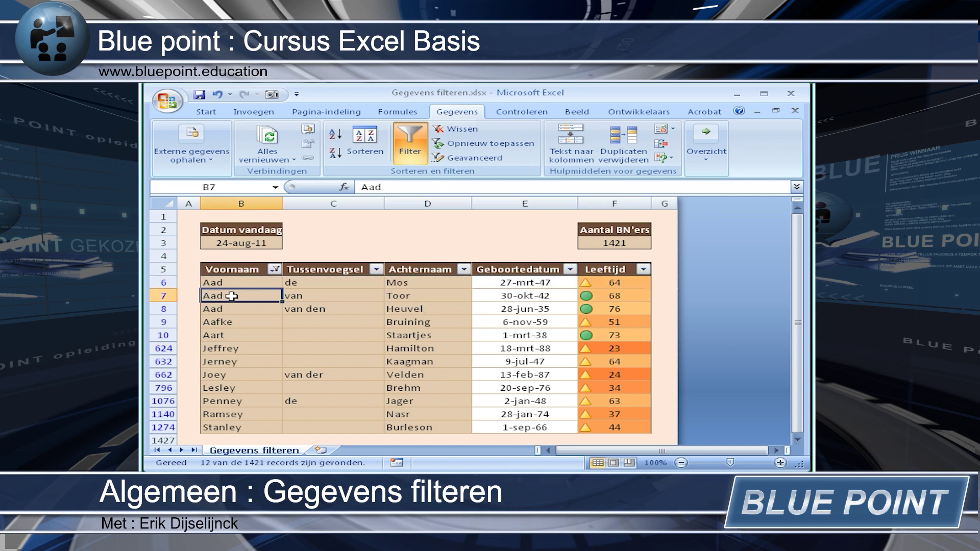
{"action": "left_click", "coordinate": [614, 297]}
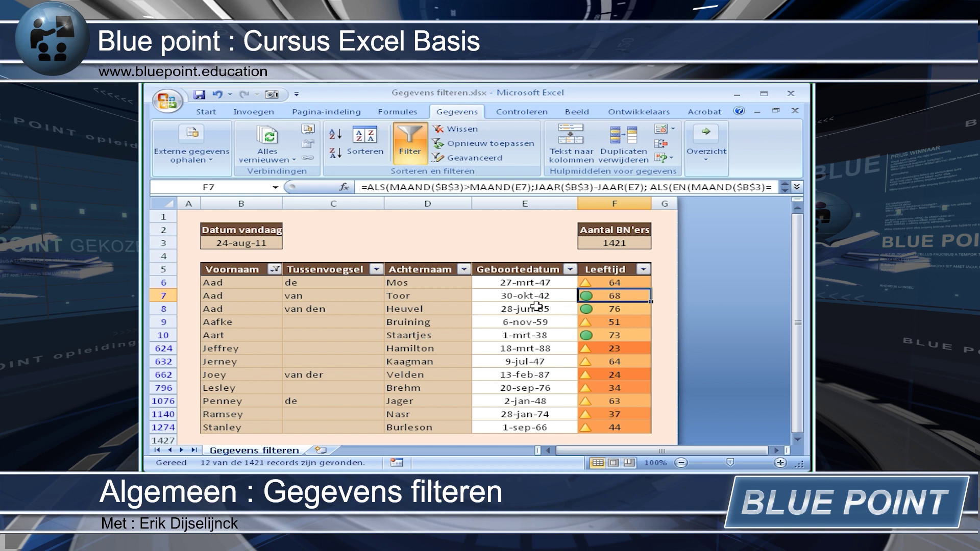
{"action": "left_click", "coordinate": [643, 269]}
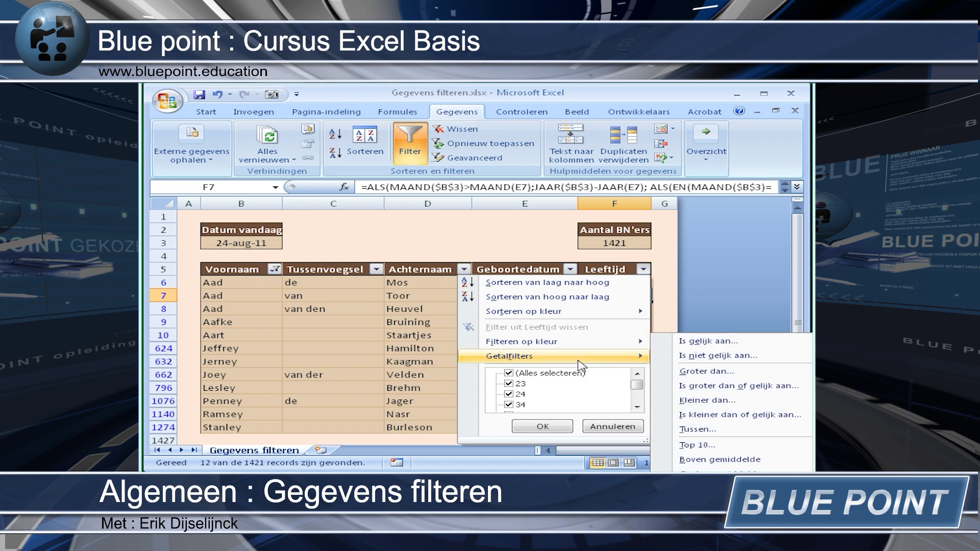
{"action": "mouse_move", "coordinate": [536, 341]}
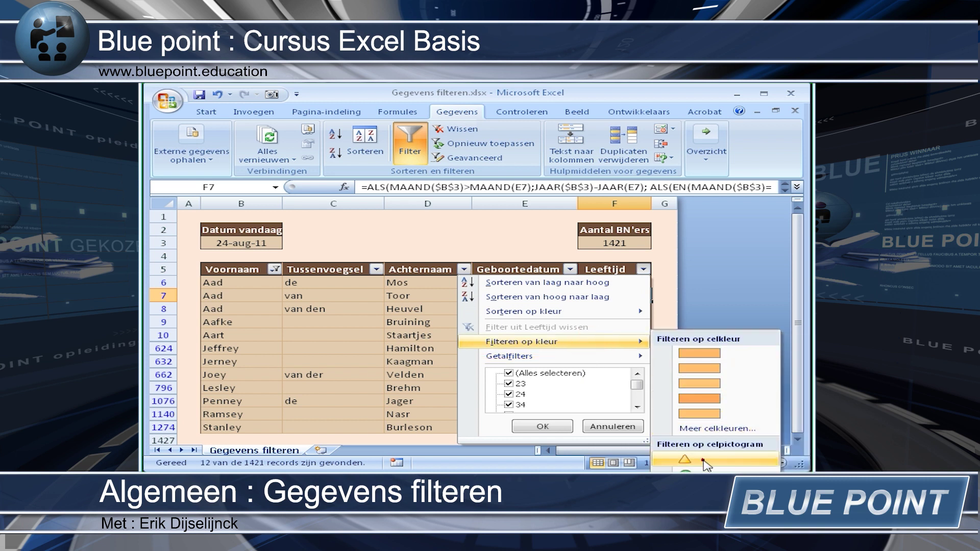
- Filter Leeftijd by the triangle icon, leaving 9 records aged 23–64
{"action": "left_click", "coordinate": [705, 464]}
{"action": "left_click", "coordinate": [536, 299]}
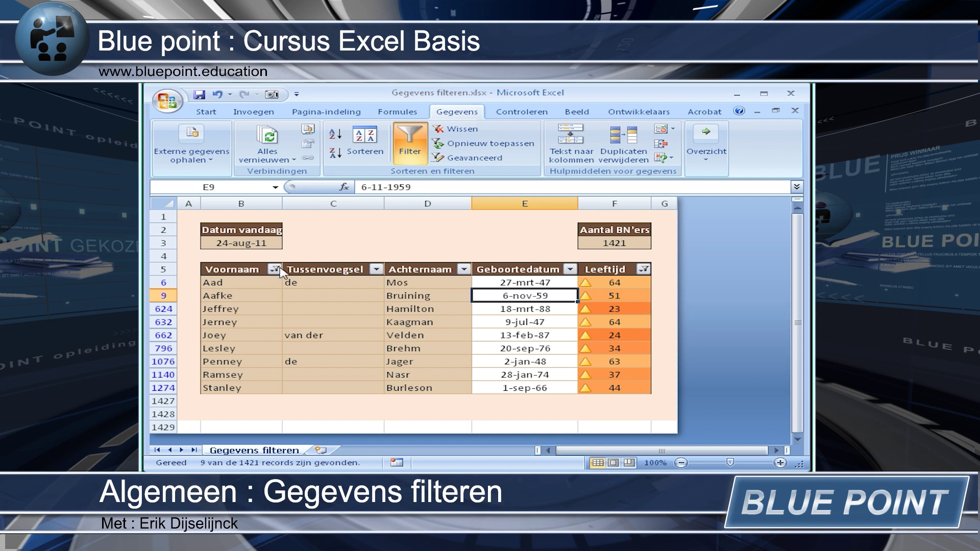
{"action": "mouse_move", "coordinate": [274, 268]}
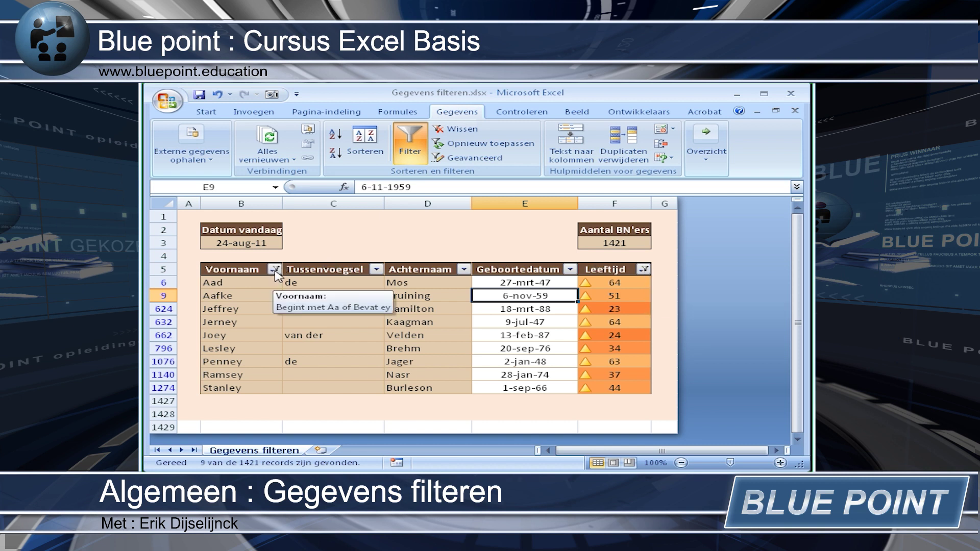
- Select the filtered records, then open the Geboortedatum filter to show the Datumfilters date choices
{"action": "mouse_move", "coordinate": [209, 283]}
{"action": "left_mouse_down"}
{"action": "mouse_move", "coordinate": [587, 378]}
{"action": "mouse_move", "coordinate": [590, 389]}
{"action": "left_mouse_up"}
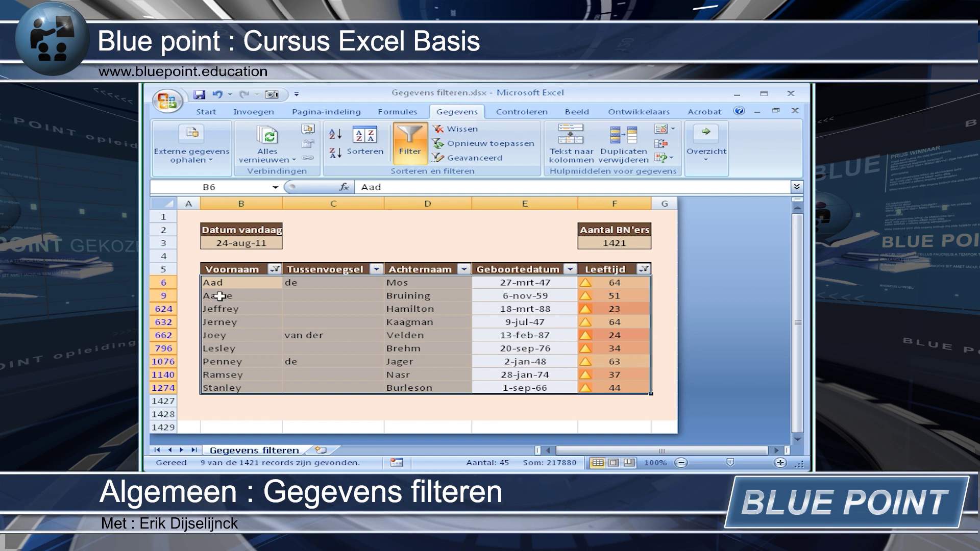
{"action": "left_click", "coordinate": [191, 285]}
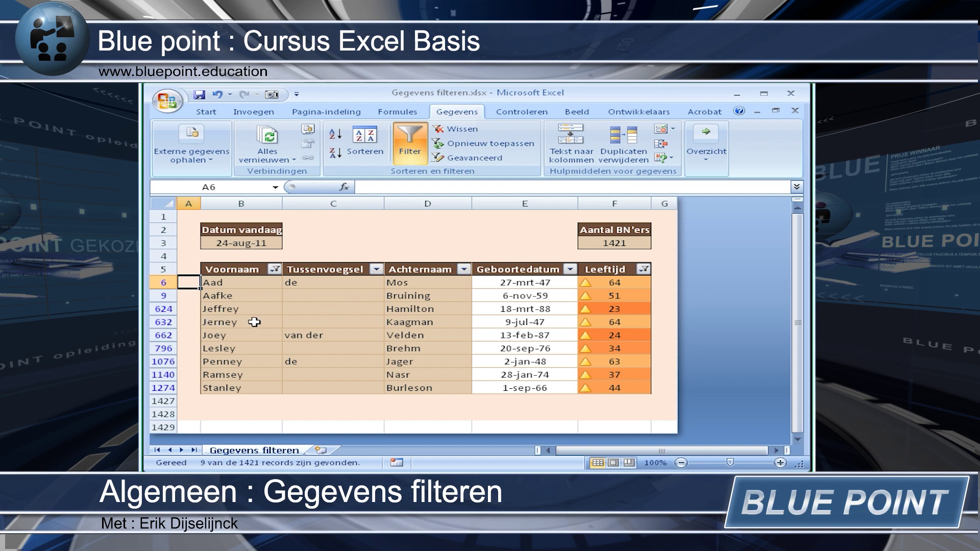
{"action": "left_click", "coordinate": [248, 268]}
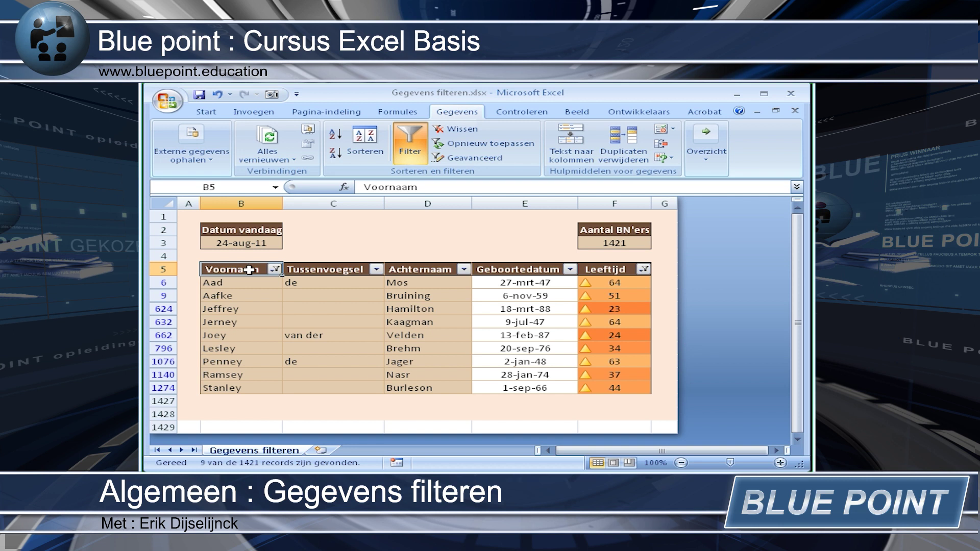
{"action": "left_click", "coordinate": [571, 269]}
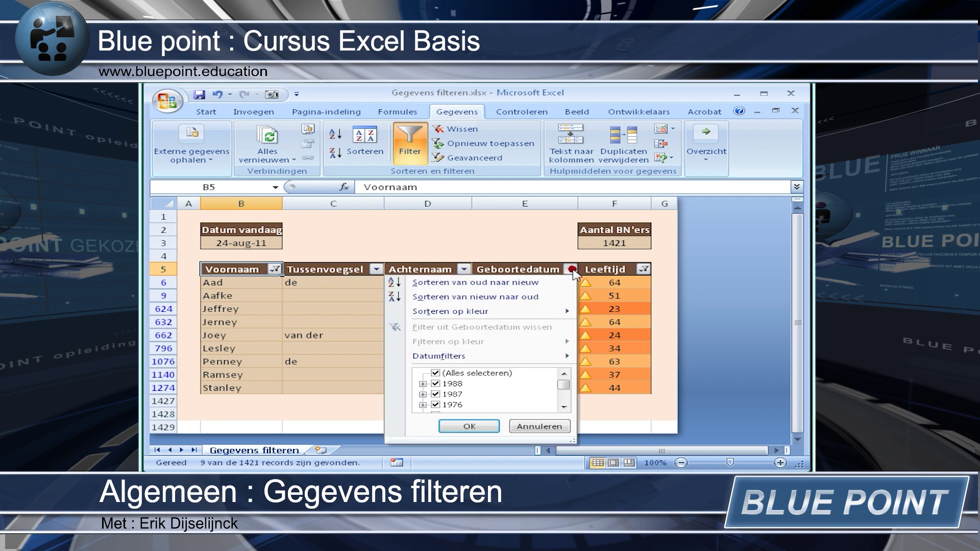
{"action": "mouse_move", "coordinate": [439, 356]}
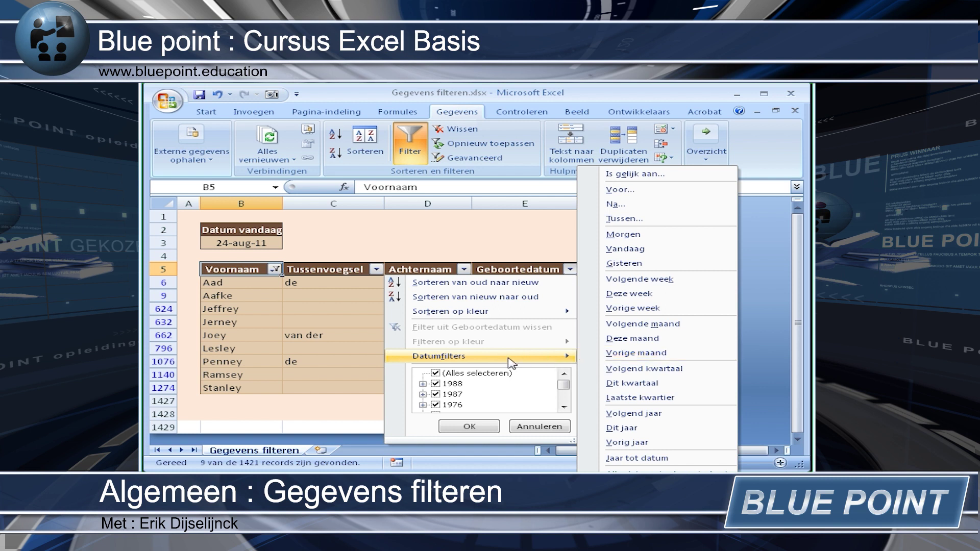
- Check cell E6's Datum format in Celeigenschappen, cancel without changes, then select Aad in B6
{"action": "left_click", "coordinate": [517, 262]}
{"action": "left_click", "coordinate": [516, 283]}
{"action": "right_click", "coordinate": [515, 283]}
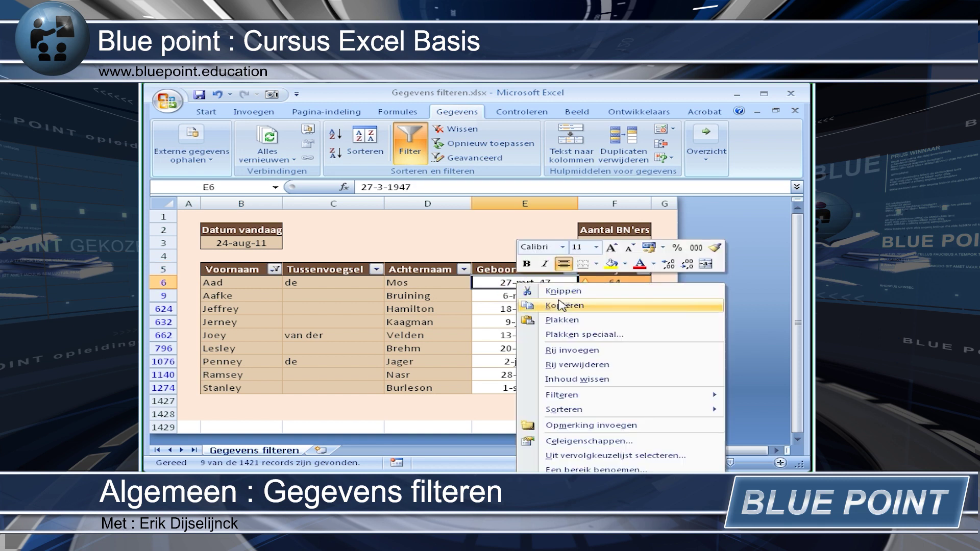
{"action": "left_click", "coordinate": [580, 444]}
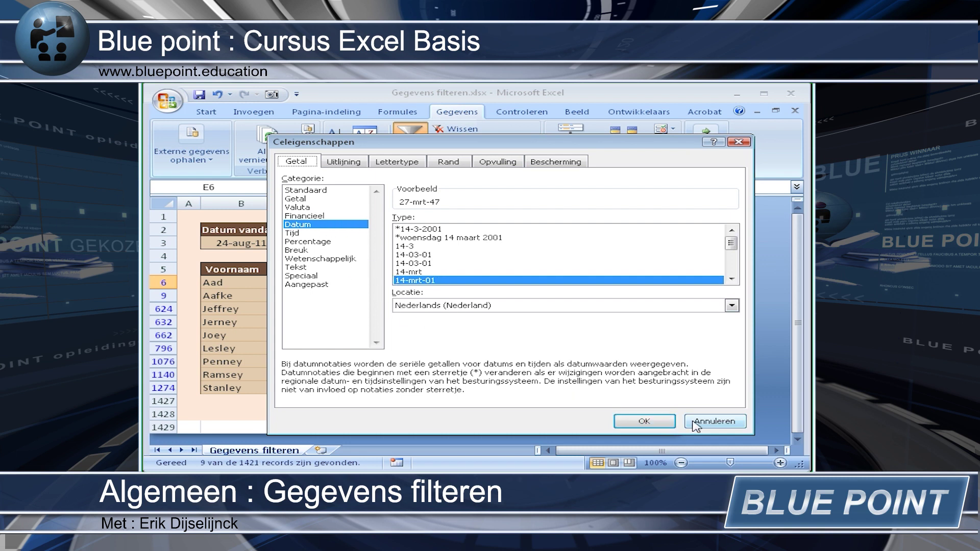
{"action": "left_click", "coordinate": [721, 422]}
{"action": "left_click", "coordinate": [241, 284]}
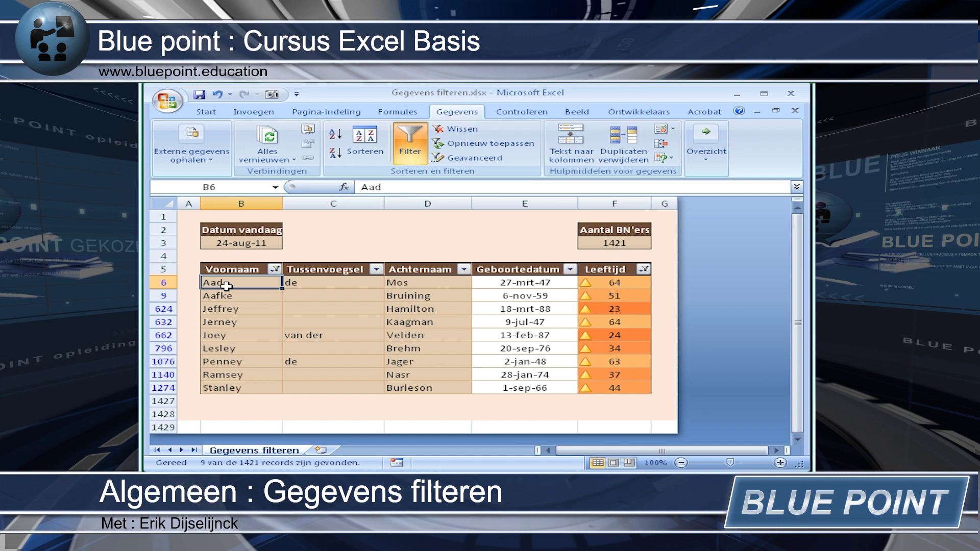
- Switch off Filter on the Gegevens tab so all 1421 records show again
{"action": "left_click", "coordinate": [411, 145]}
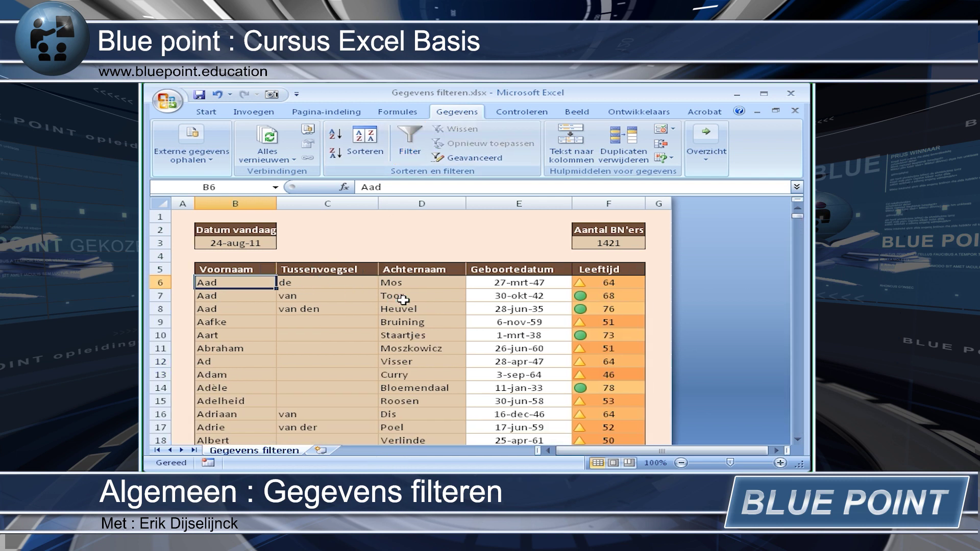
{"action": "mouse_move", "coordinate": [797, 215]}
{"action": "left_mouse_down"}
{"action": "mouse_move", "coordinate": [799, 269]}
{"action": "mouse_move", "coordinate": [797, 215]}
{"action": "left_mouse_up"}
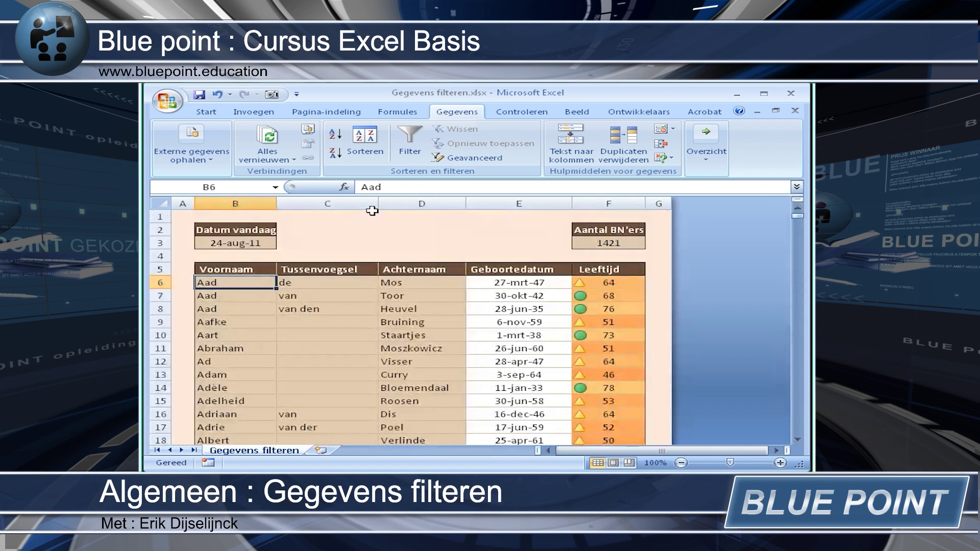
{"action": "left_click", "coordinate": [236, 242]}
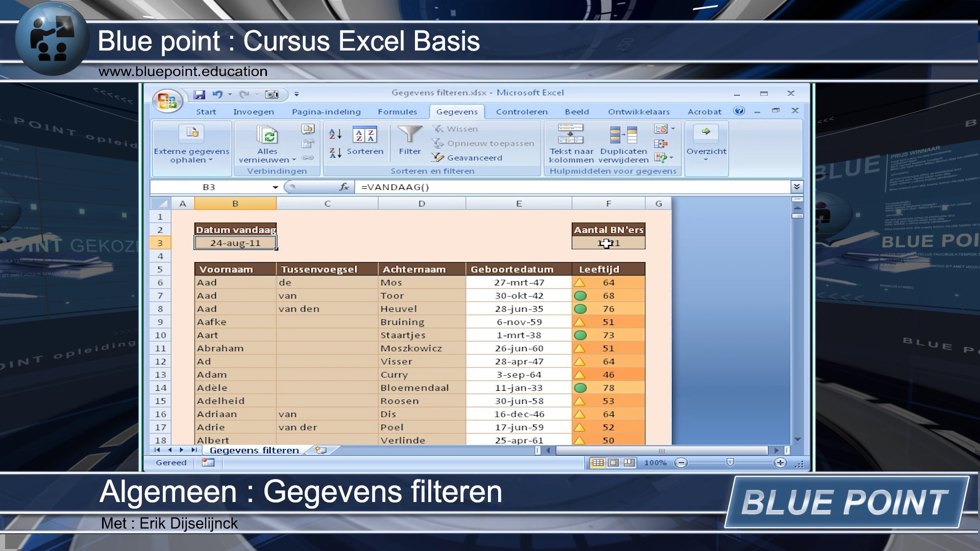
{"action": "left_click_drag", "start_coordinate": [255, 229], "coordinate": [258, 244]}
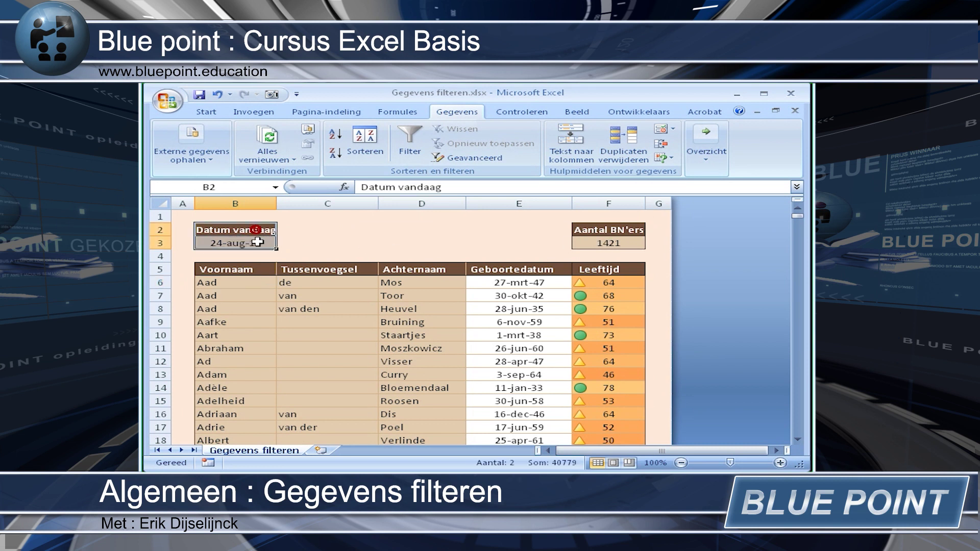
{"action": "left_click_drag", "start_coordinate": [598, 232], "coordinate": [600, 244]}
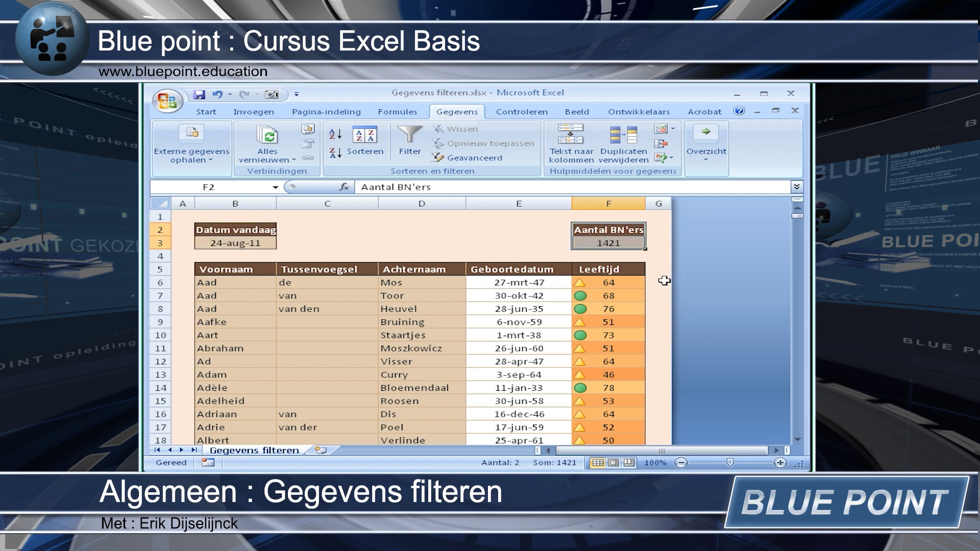